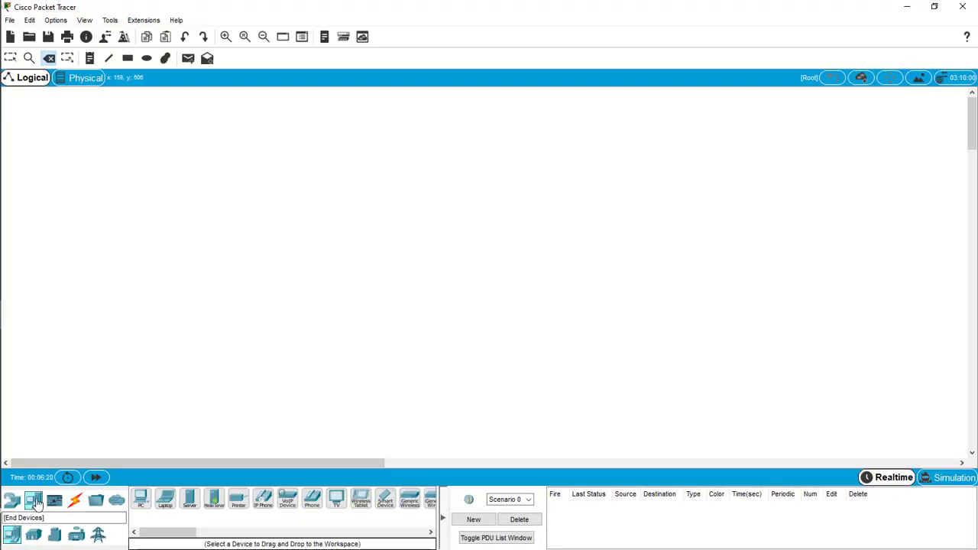
Step: Place three PC-PT computers, PC3, PC4 and PC5, on the canvas
{"action": "left_click_drag", "start_coordinate": [140, 500], "coordinate": [298, 294]}
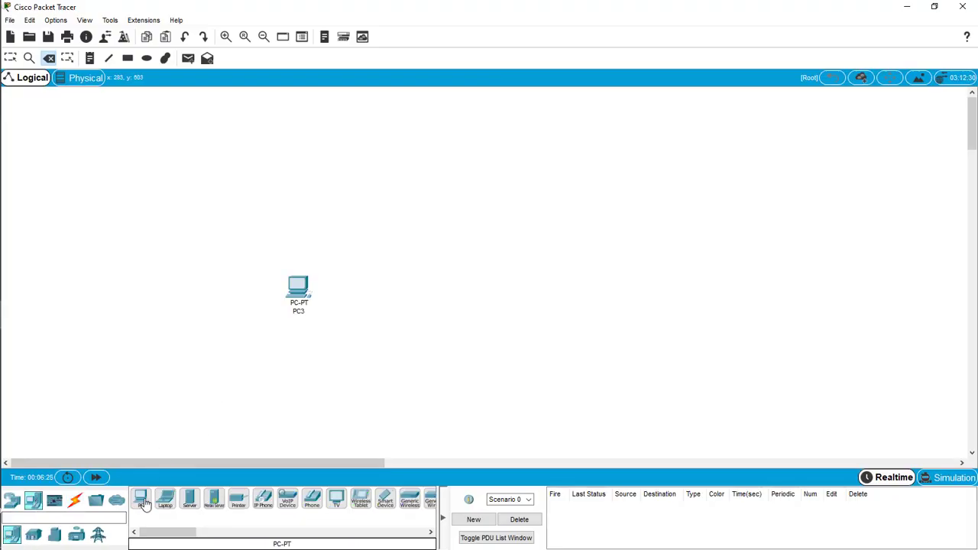
{"action": "left_click_drag", "start_coordinate": [144, 504], "coordinate": [379, 306]}
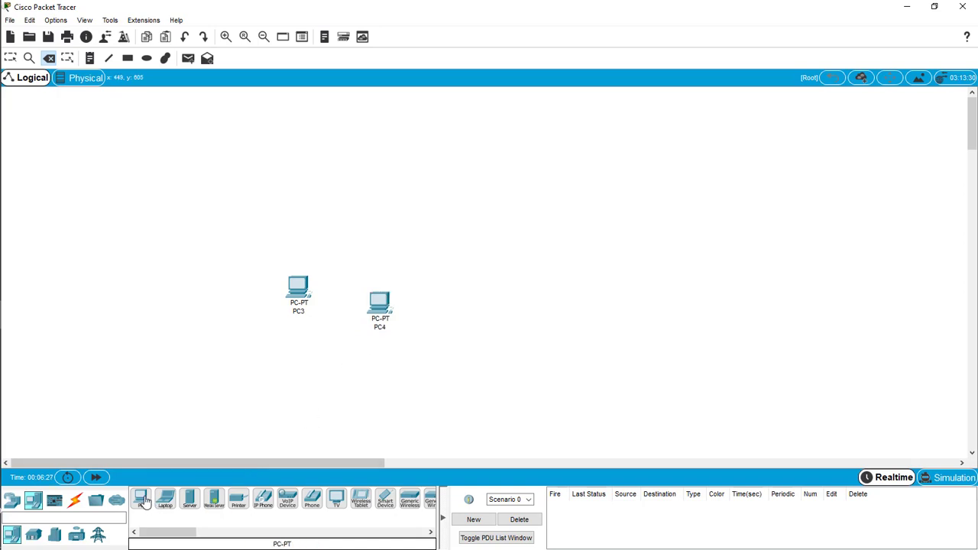
{"action": "left_click_drag", "start_coordinate": [144, 502], "coordinate": [423, 353]}
{"action": "left_click_drag", "start_coordinate": [470, 299], "coordinate": [471, 300]}
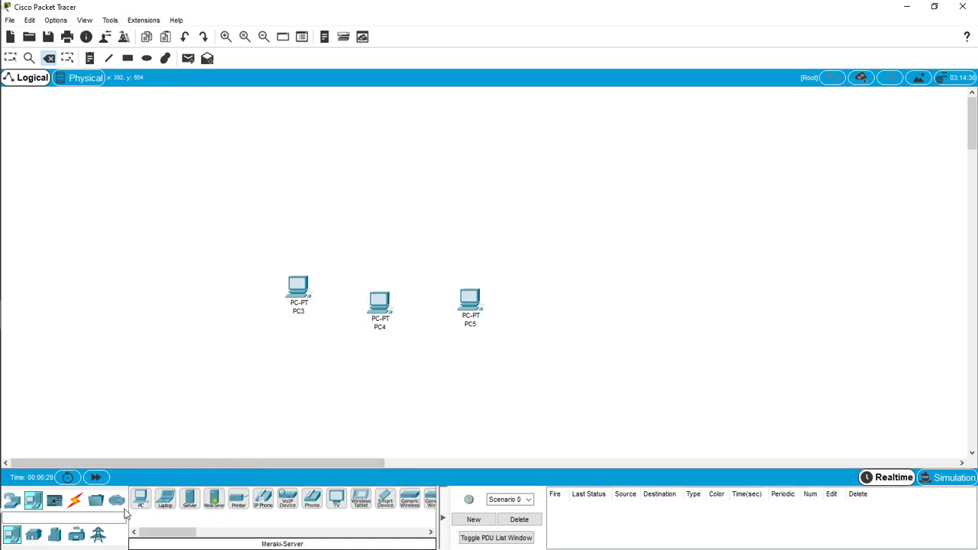
Step: Add a 2960 switch (Switch1) and a 2911 router (Router1) above the PCs
{"action": "left_click", "coordinate": [12, 500]}
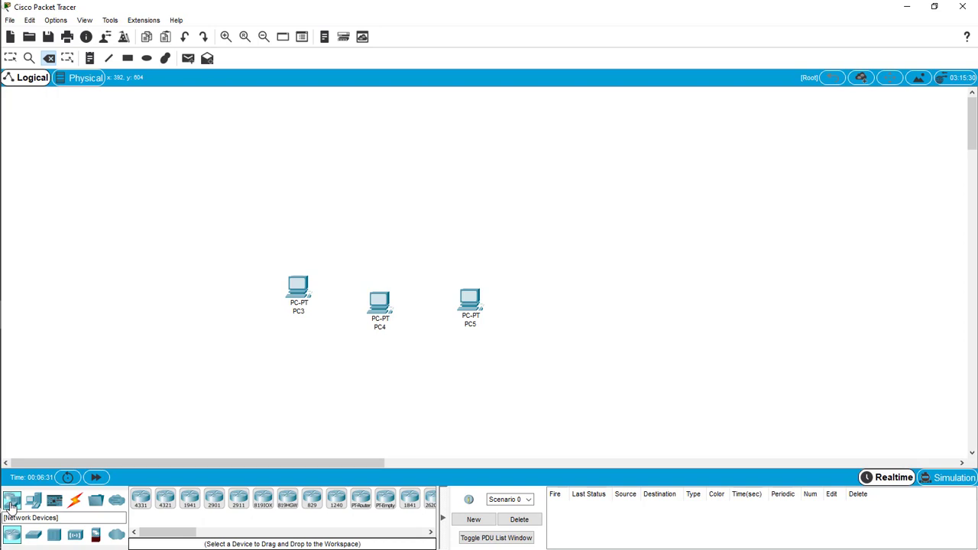
{"action": "left_click", "coordinate": [34, 537]}
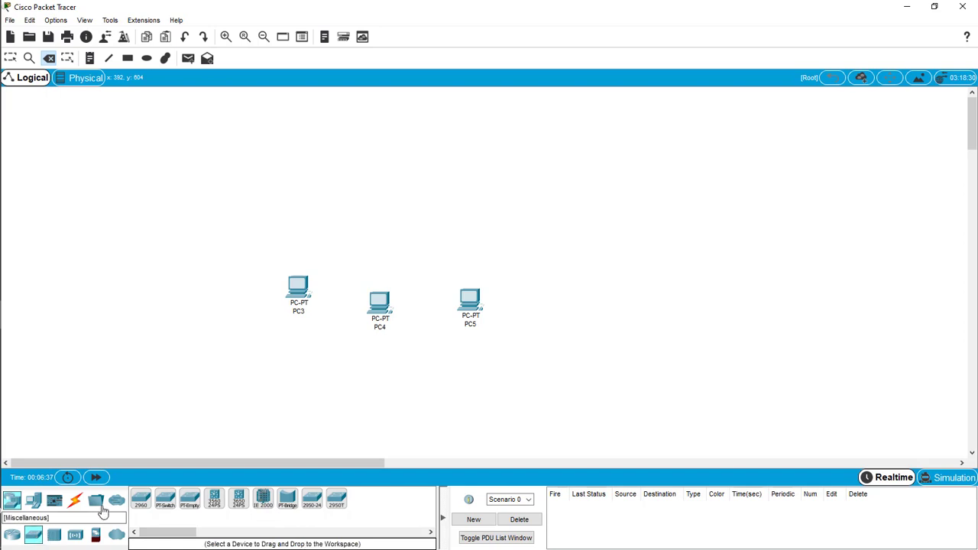
{"action": "left_click_drag", "start_coordinate": [144, 510], "coordinate": [419, 209]}
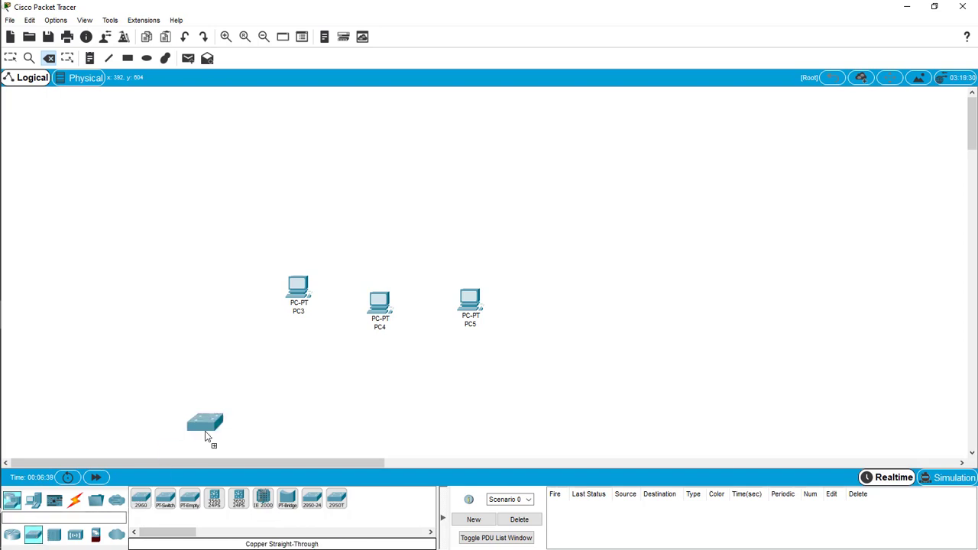
{"action": "left_click", "coordinate": [400, 205]}
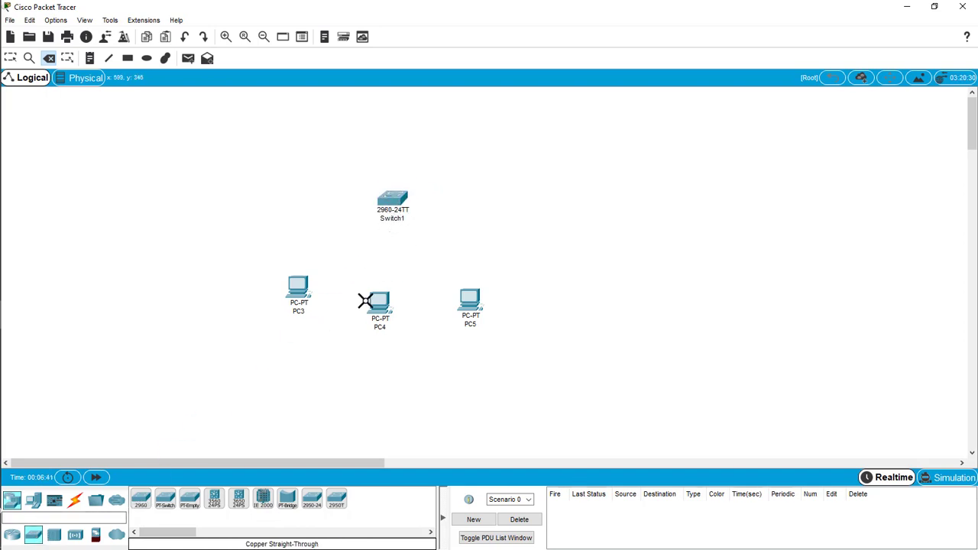
{"action": "left_click", "coordinate": [12, 534]}
{"action": "left_click_drag", "start_coordinate": [239, 504], "coordinate": [405, 136]}
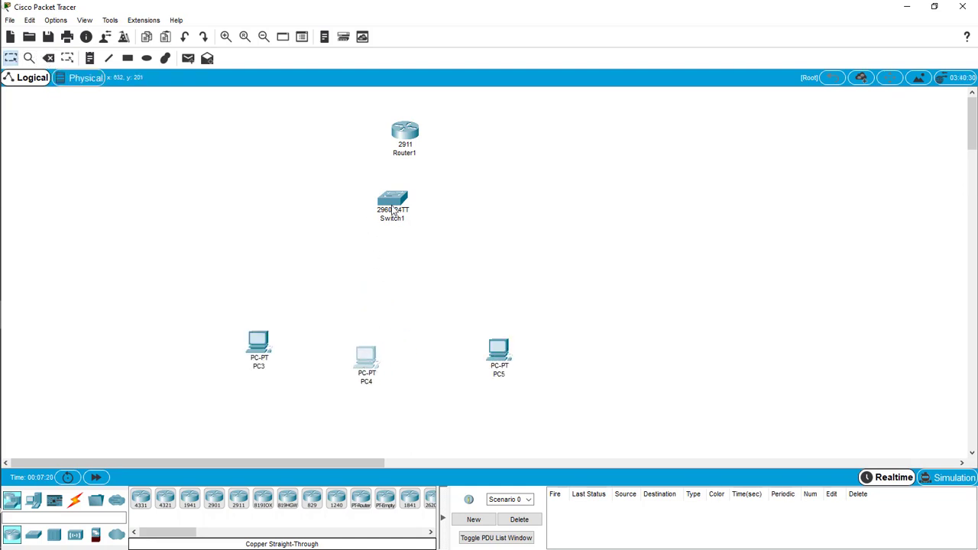
Step: Arrange the devices in tiers: router on top, switch in the middle, PCs below
{"action": "left_click_drag", "start_coordinate": [392, 211], "coordinate": [372, 240]}
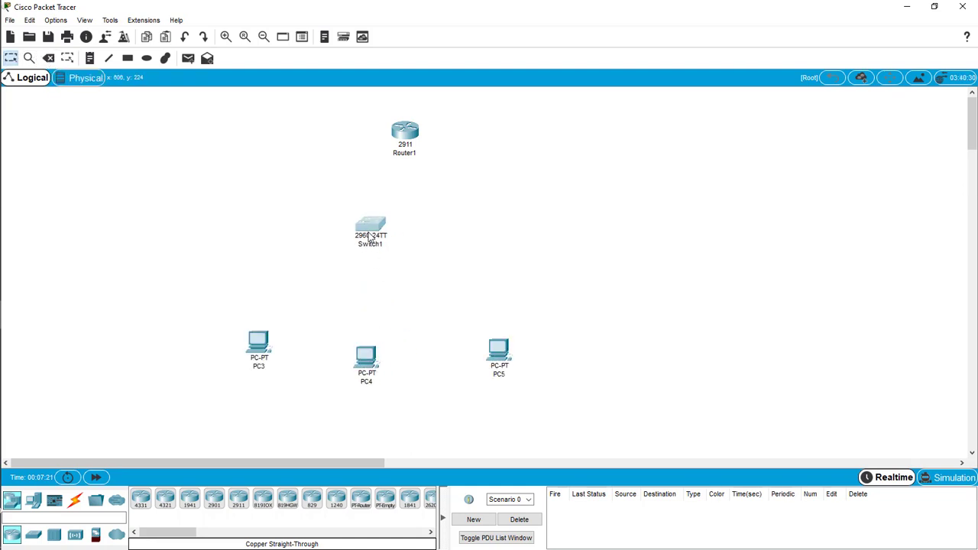
{"action": "left_click_drag", "start_coordinate": [404, 132], "coordinate": [369, 124]}
{"action": "left_click_drag", "start_coordinate": [258, 343], "coordinate": [281, 348]}
{"action": "left_click_drag", "start_coordinate": [366, 356], "coordinate": [376, 360]}
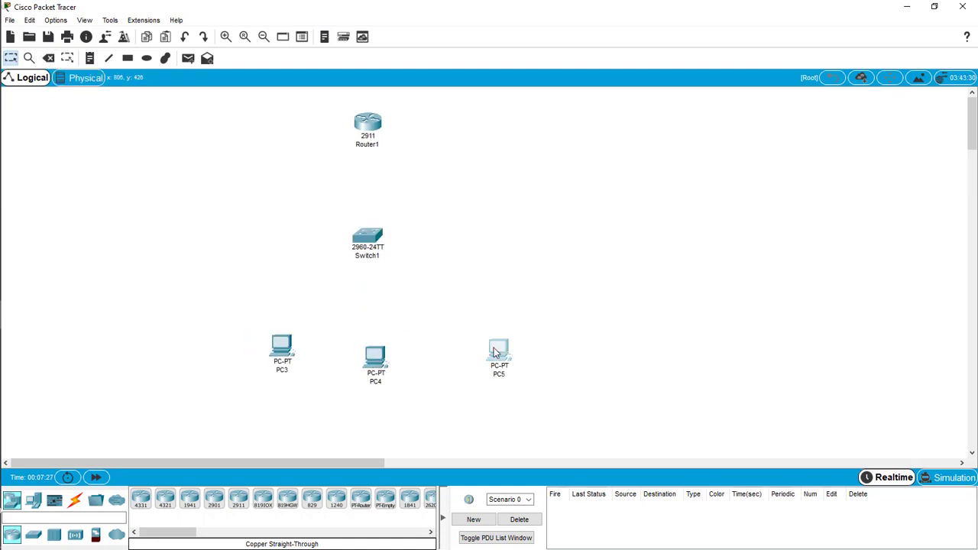
{"action": "left_click_drag", "start_coordinate": [494, 348], "coordinate": [481, 337]}
Step: Link PC3 FastEthernet0 to Switch1 Fa0/1 with a copper straight-through cable
{"action": "left_click", "coordinate": [74, 501]}
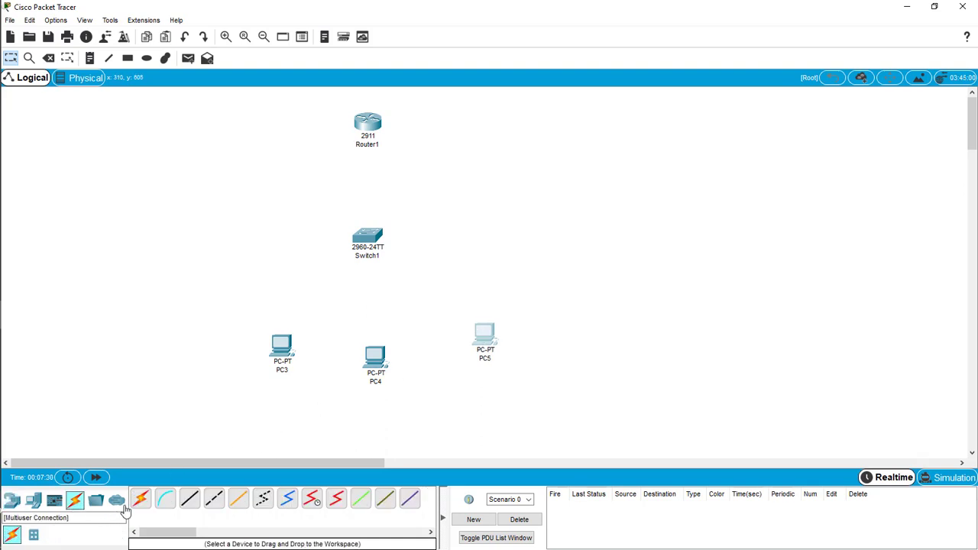
{"action": "left_click", "coordinate": [194, 504]}
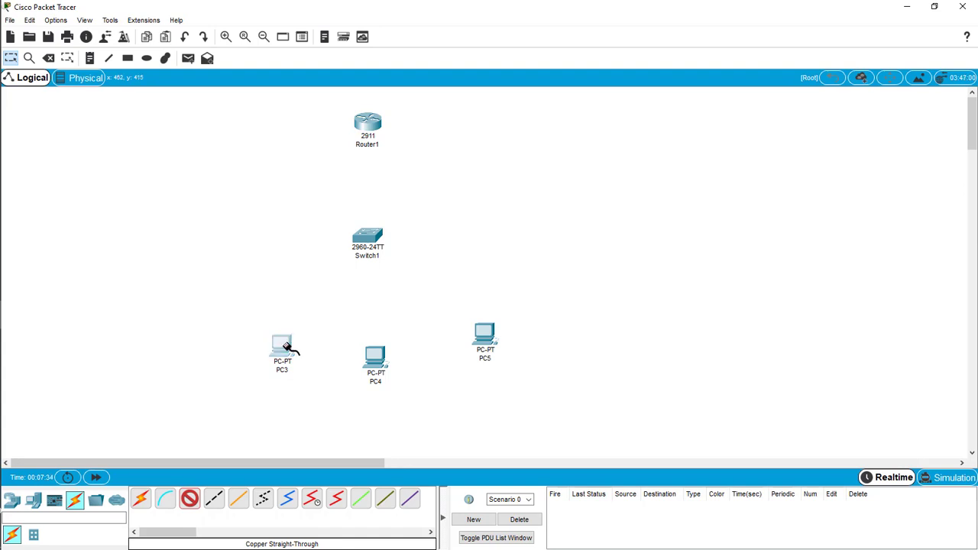
{"action": "left_click", "coordinate": [291, 348]}
{"action": "left_click", "coordinate": [310, 388]}
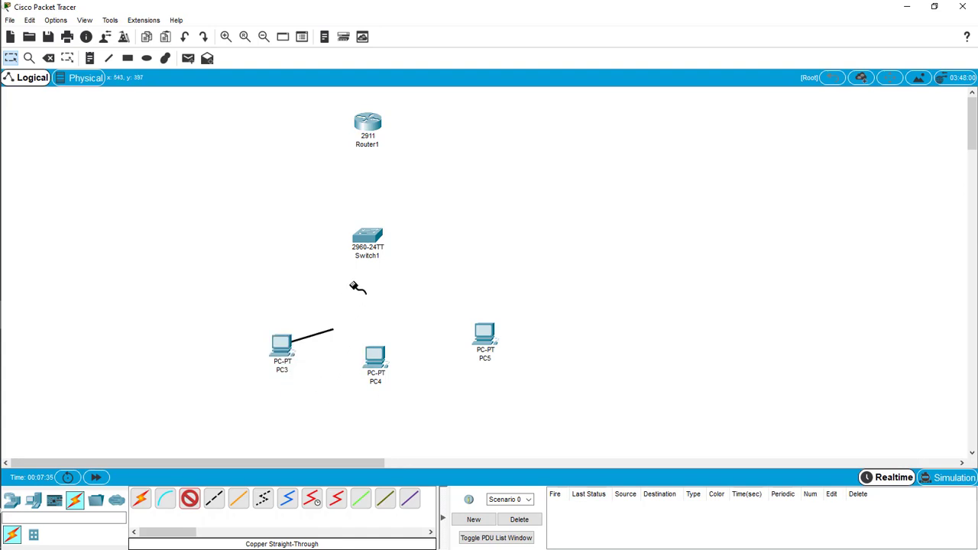
{"action": "left_click", "coordinate": [366, 237]}
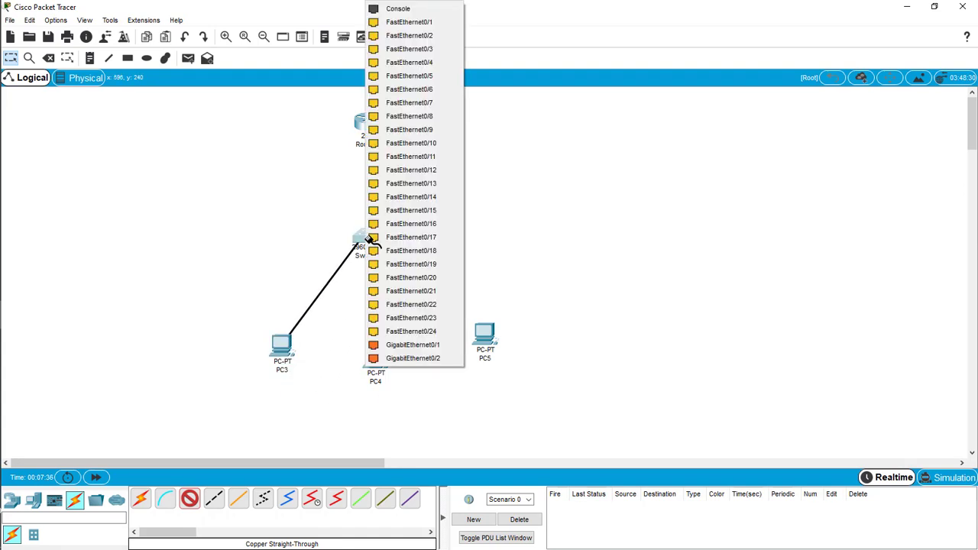
{"action": "left_click", "coordinate": [414, 25]}
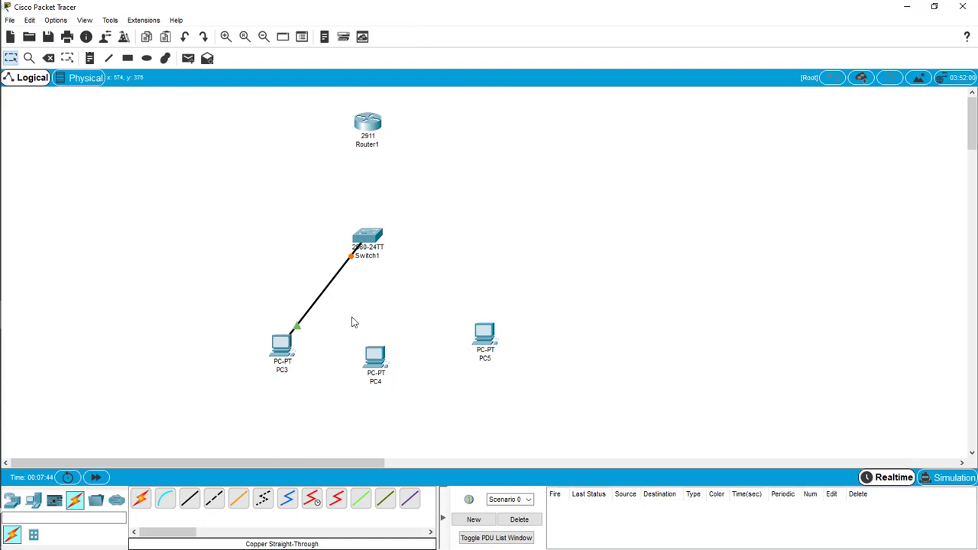
Step: Link PC4 FastEthernet0 to Switch1 Fa0/2 with a straight-through cable
{"action": "left_click", "coordinate": [189, 500]}
{"action": "left_click", "coordinate": [375, 357]}
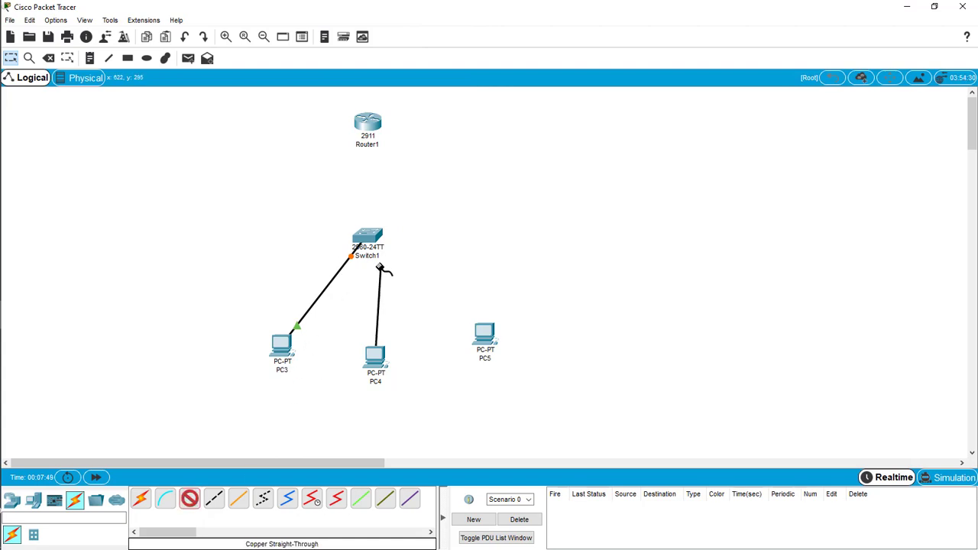
{"action": "left_click", "coordinate": [366, 237]}
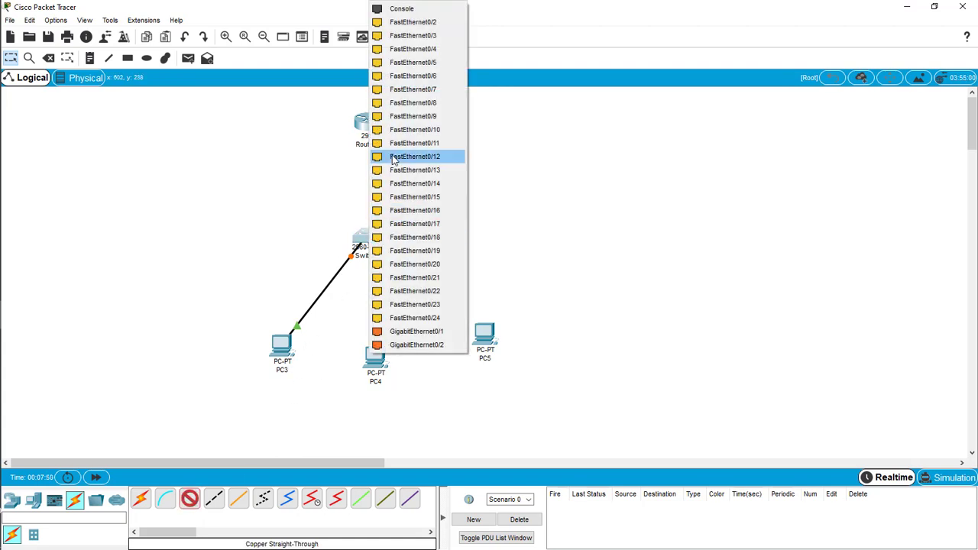
{"action": "left_click", "coordinate": [437, 24]}
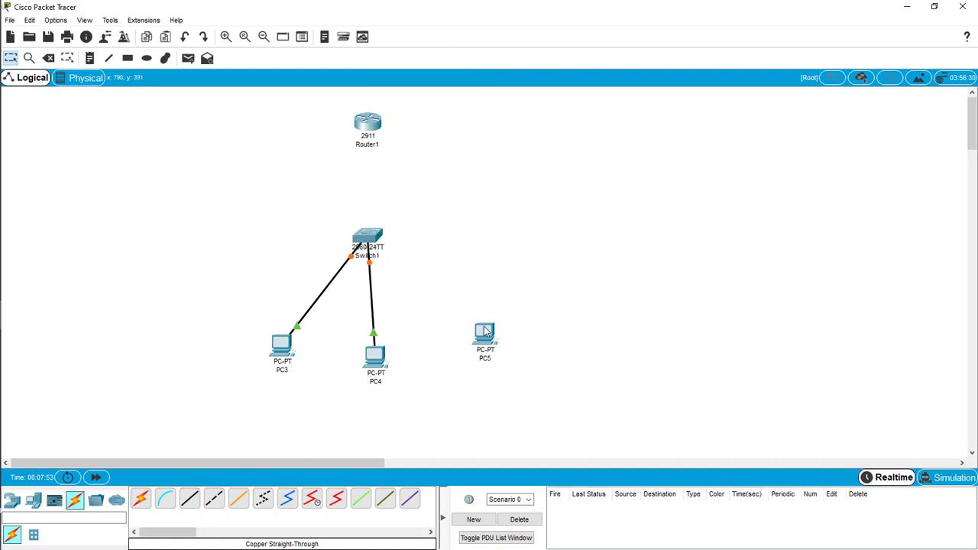
Step: Link PC5 FastEthernet0 to Switch1 Fa0/3 and move Router1 to the right
{"action": "left_click", "coordinate": [190, 500]}
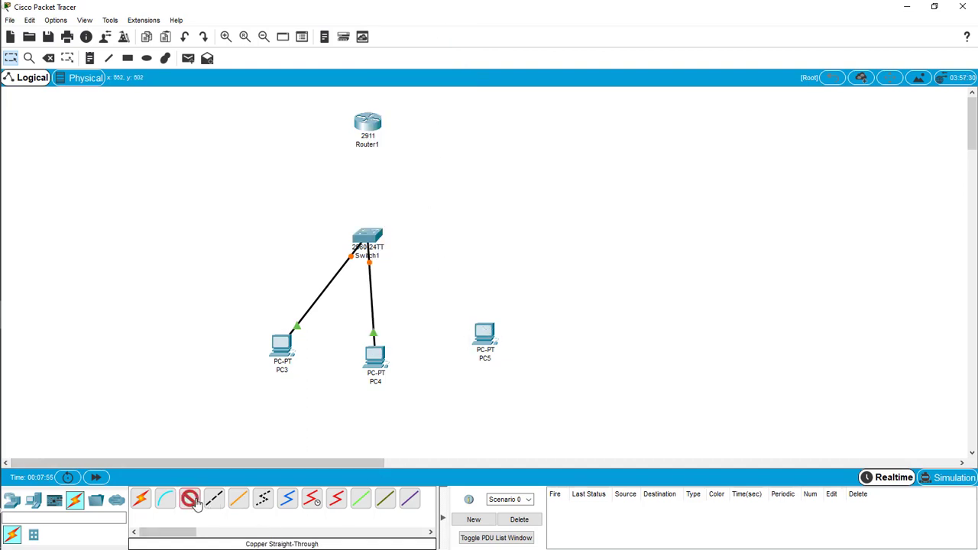
{"action": "left_click", "coordinate": [489, 332]}
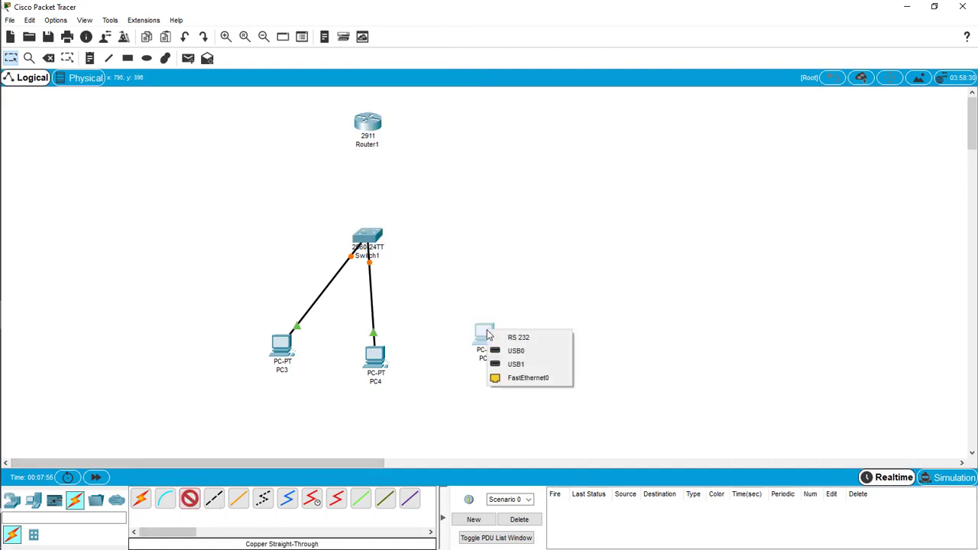
{"action": "left_click", "coordinate": [518, 378]}
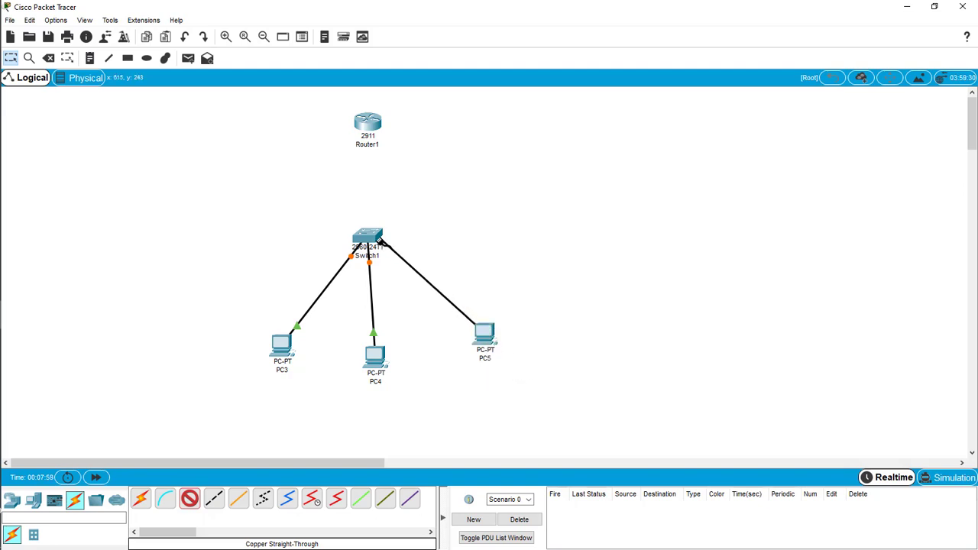
{"action": "left_click", "coordinate": [378, 241]}
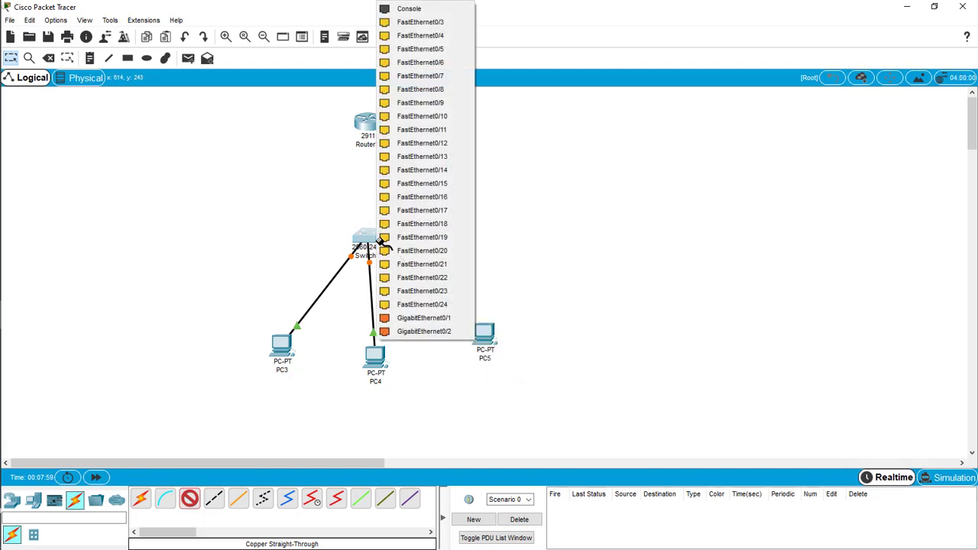
{"action": "left_click", "coordinate": [444, 22]}
{"action": "left_click_drag", "start_coordinate": [372, 133], "coordinate": [590, 211]}
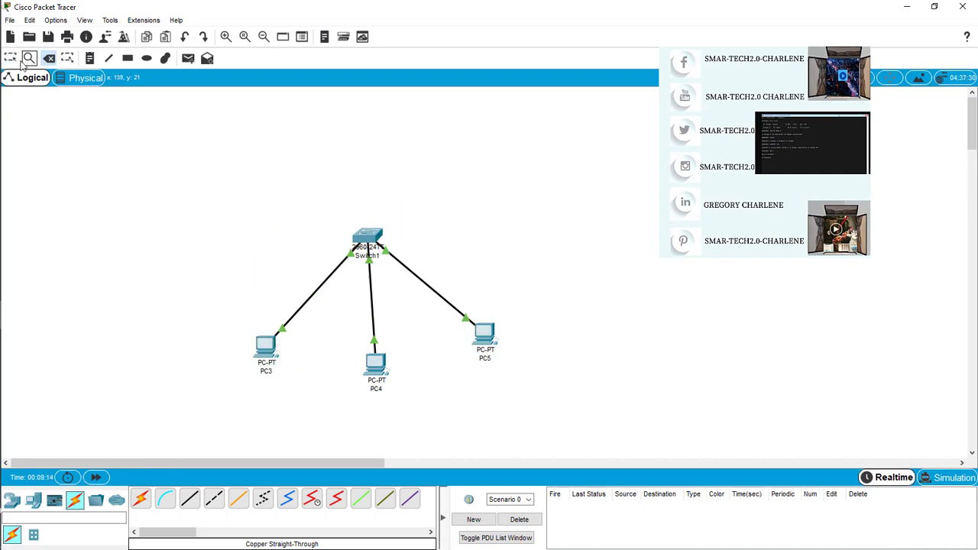
Step: Return to the Select tool and nudge PC4 slightly up and right
{"action": "left_click", "coordinate": [10, 58]}
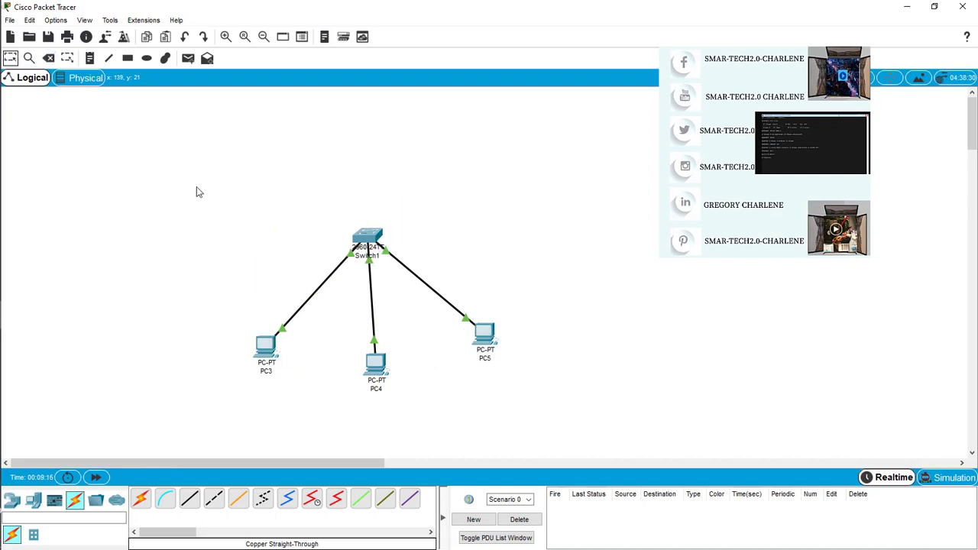
{"action": "left_click_drag", "start_coordinate": [378, 362], "coordinate": [383, 353]}
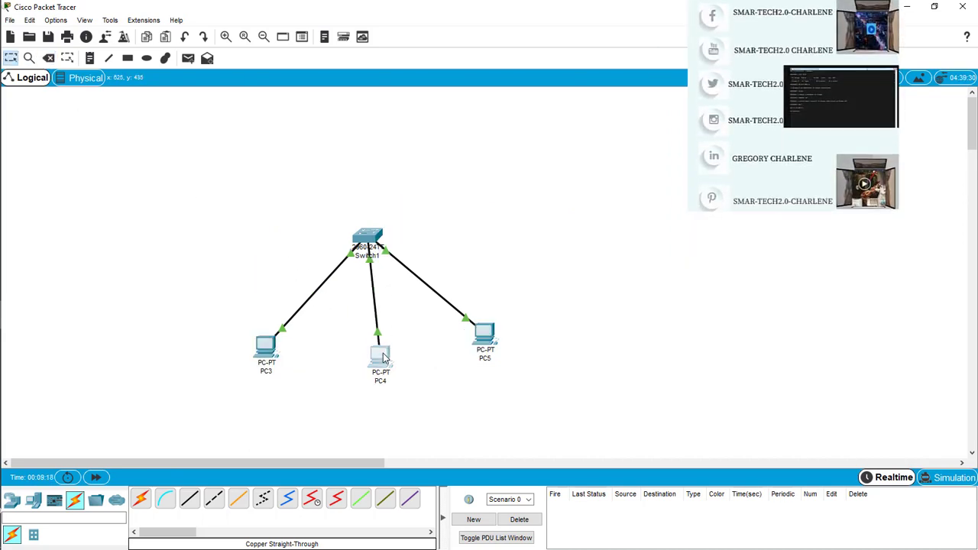
Step: Nudge PC5, then draw a blue-filled, blue-outlined rectangle around PC3
{"action": "left_click_drag", "start_coordinate": [482, 342], "coordinate": [488, 341]}
{"action": "left_click", "coordinate": [110, 20]}
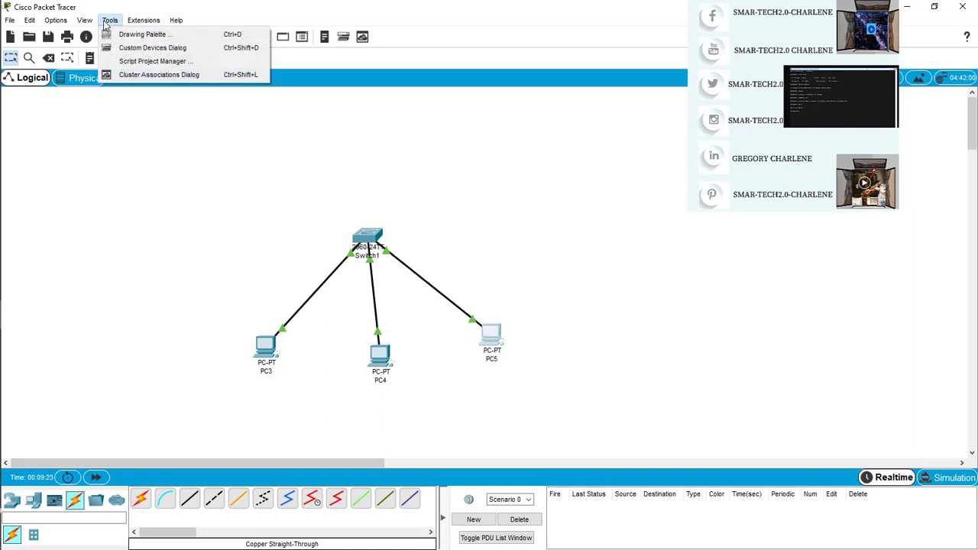
{"action": "left_click", "coordinate": [134, 33]}
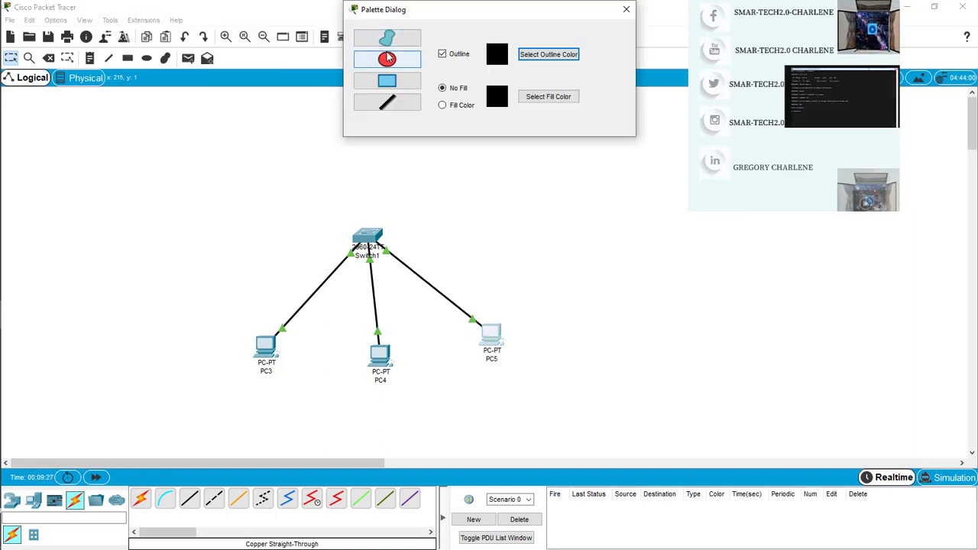
{"action": "left_click", "coordinate": [526, 101]}
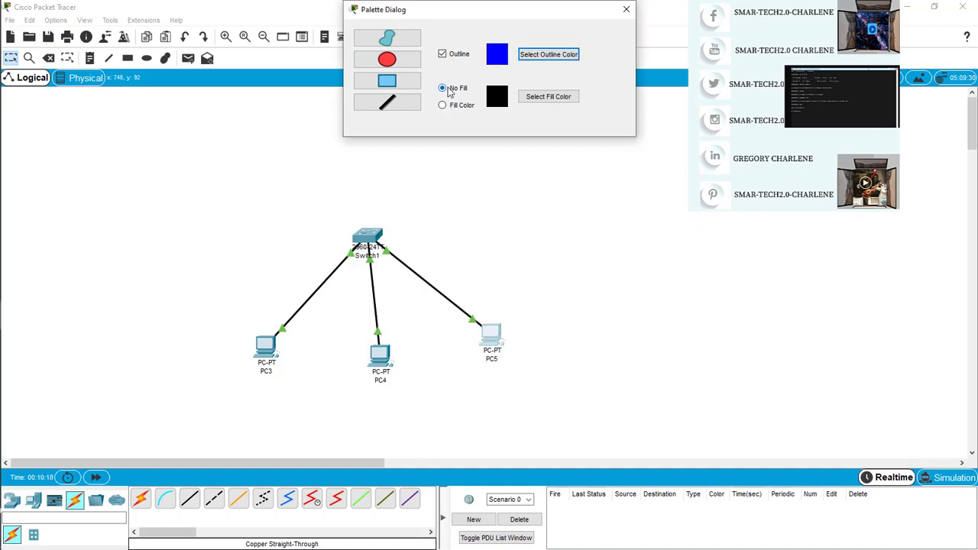
{"action": "left_click", "coordinate": [542, 98]}
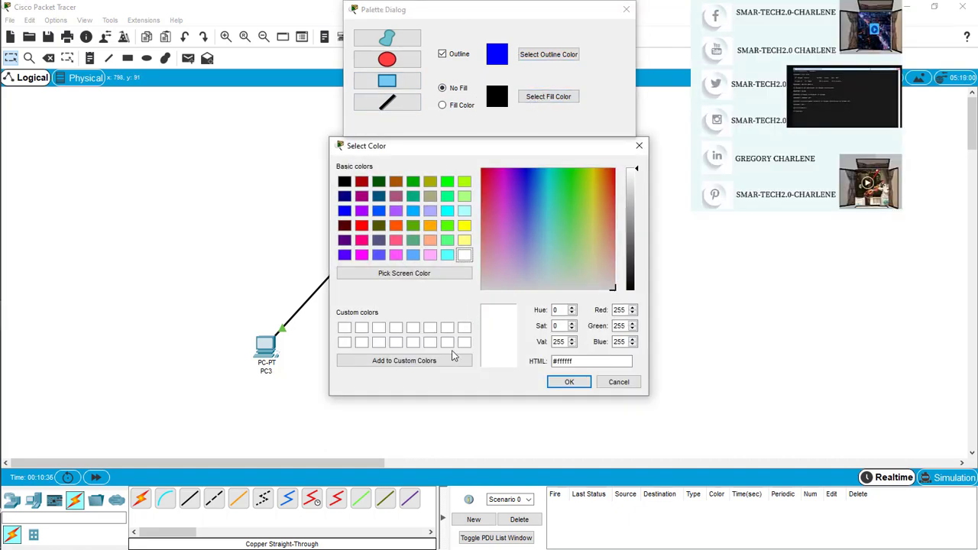
{"action": "left_click", "coordinate": [346, 211]}
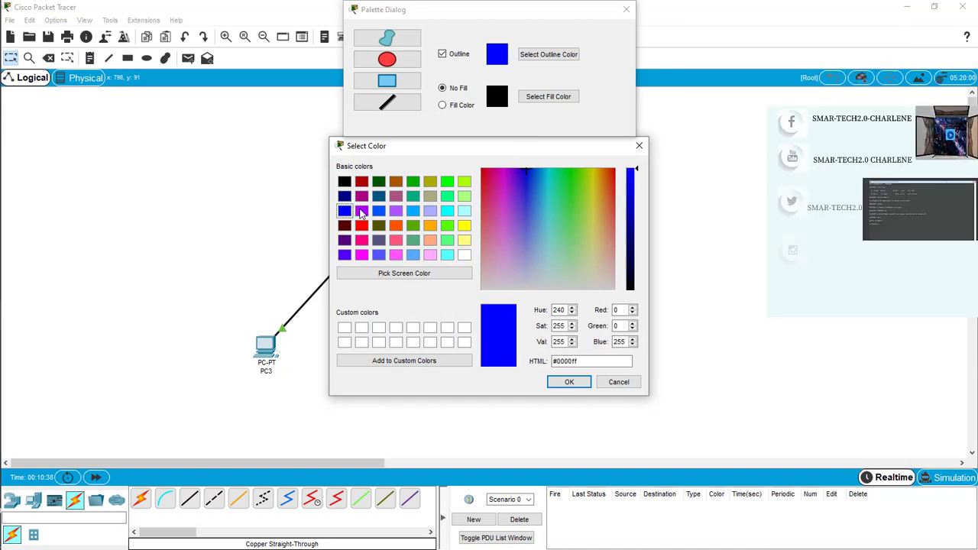
{"action": "left_click", "coordinate": [568, 381]}
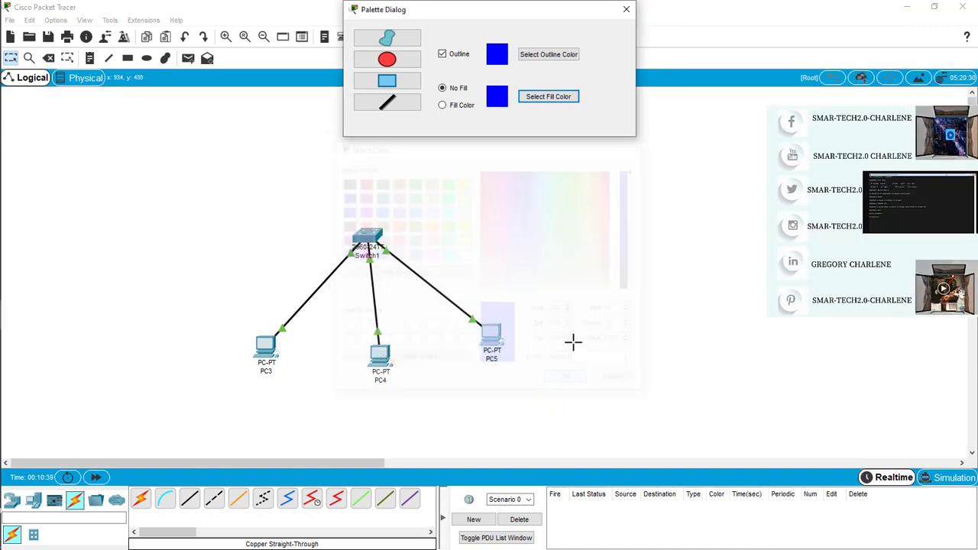
{"action": "left_click", "coordinate": [442, 105]}
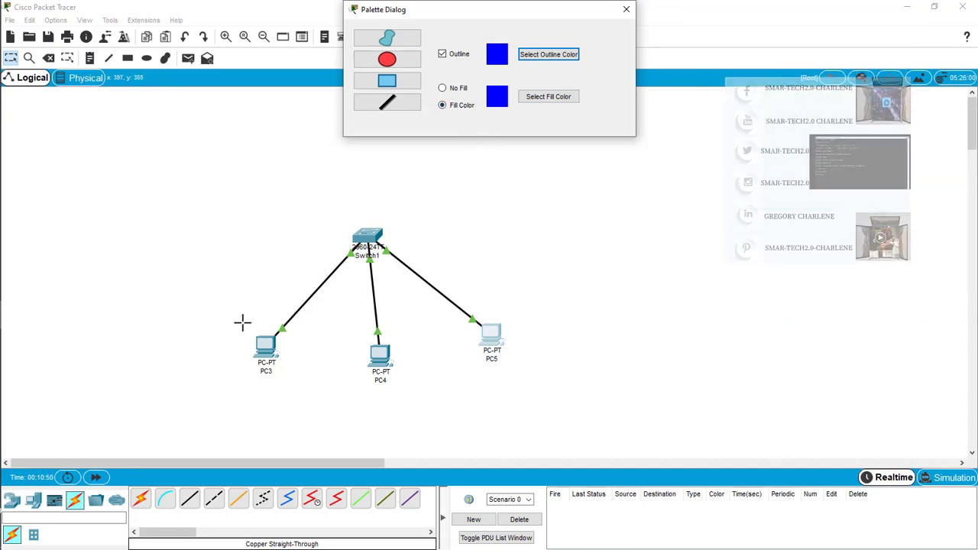
{"action": "left_click_drag", "start_coordinate": [240, 324], "coordinate": [298, 377]}
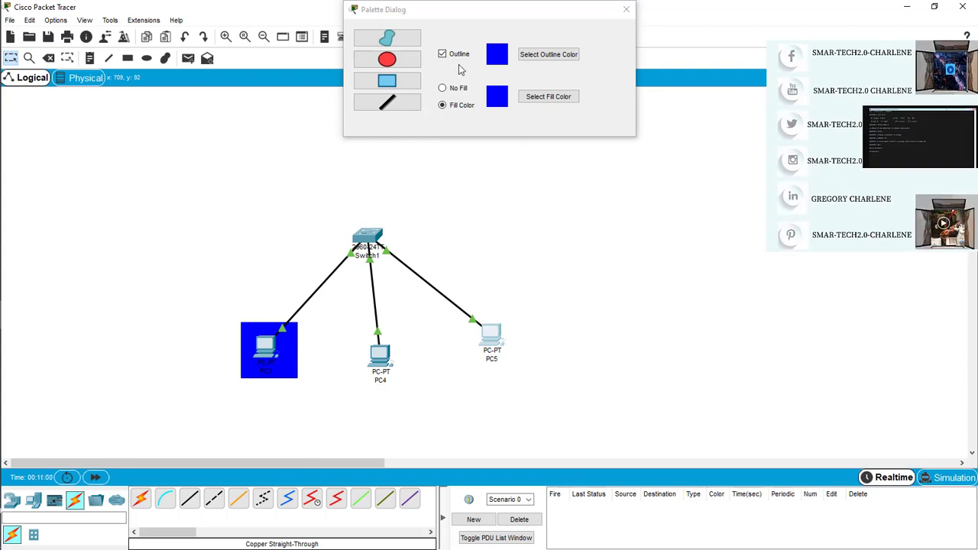
Step: Set outline and fill colours to green and draw a filled rectangle around PC4
{"action": "left_click", "coordinate": [548, 97]}
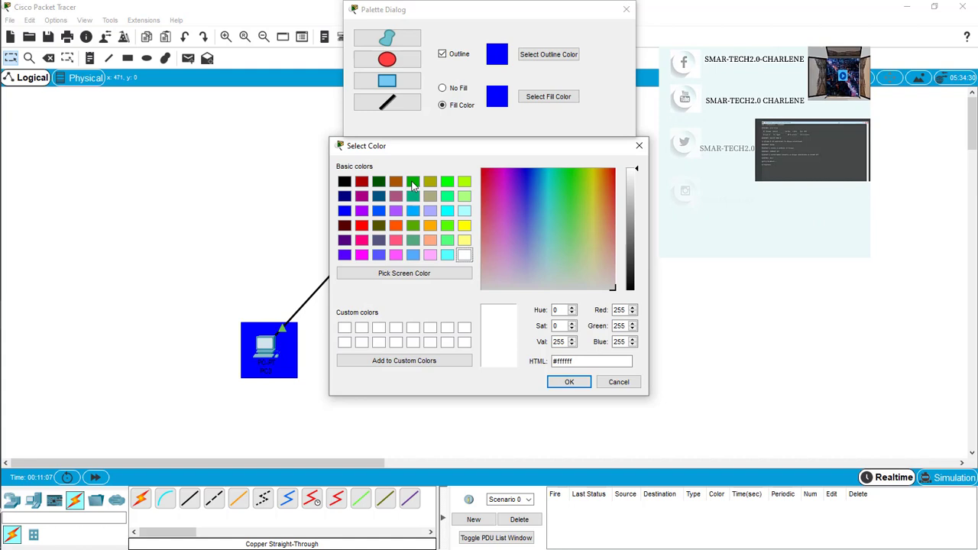
{"action": "left_click", "coordinate": [412, 181]}
{"action": "left_click", "coordinate": [569, 382]}
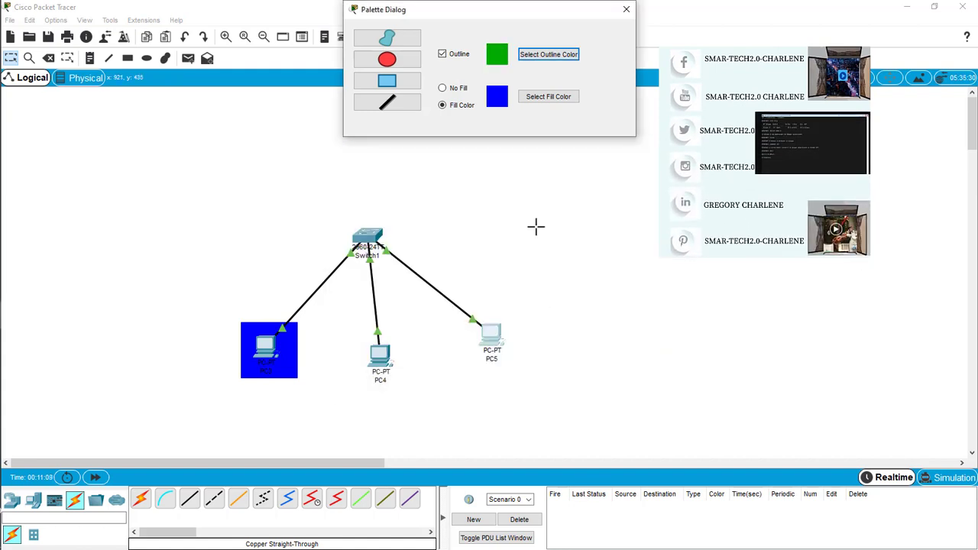
{"action": "left_click", "coordinate": [548, 98]}
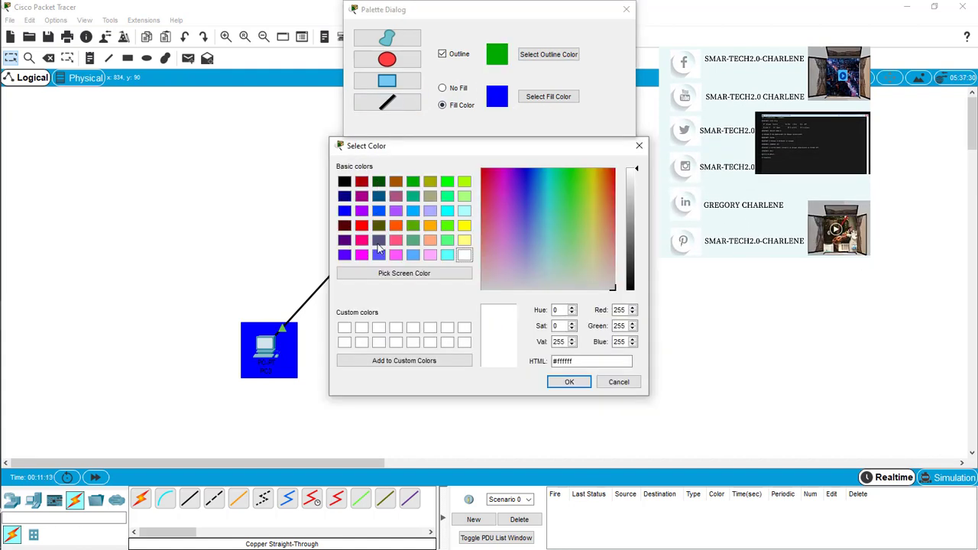
{"action": "left_click", "coordinate": [413, 181]}
{"action": "left_click", "coordinate": [569, 382]}
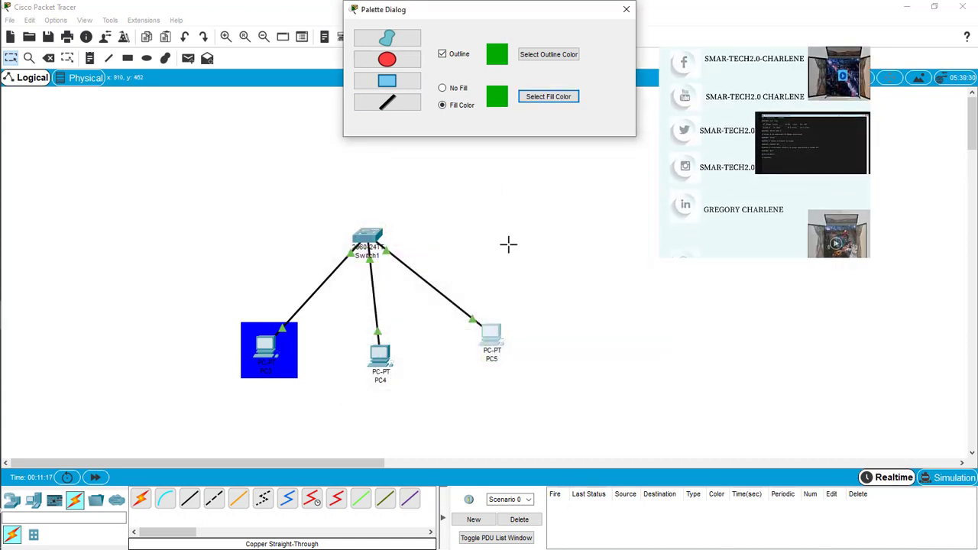
{"action": "left_click_drag", "start_coordinate": [347, 336], "coordinate": [411, 389]}
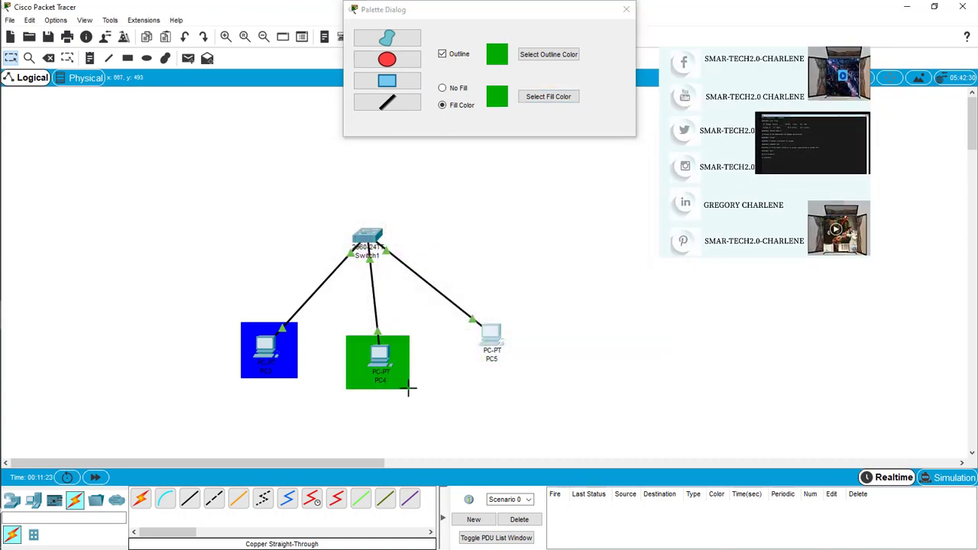
{"action": "left_click", "coordinate": [548, 61]}
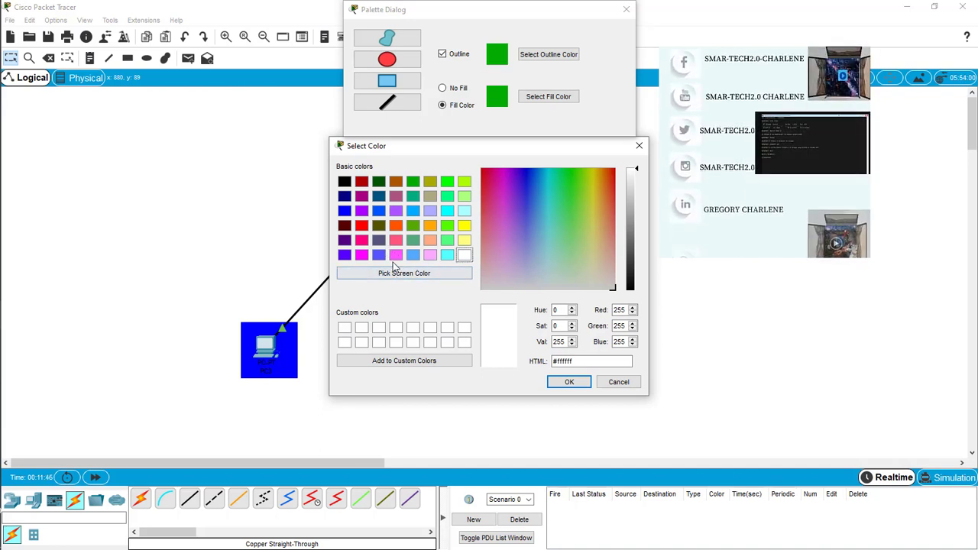
Step: Set outline and fill colours to red, draw a rectangle around PC5 and widen it
{"action": "left_click", "coordinate": [361, 228]}
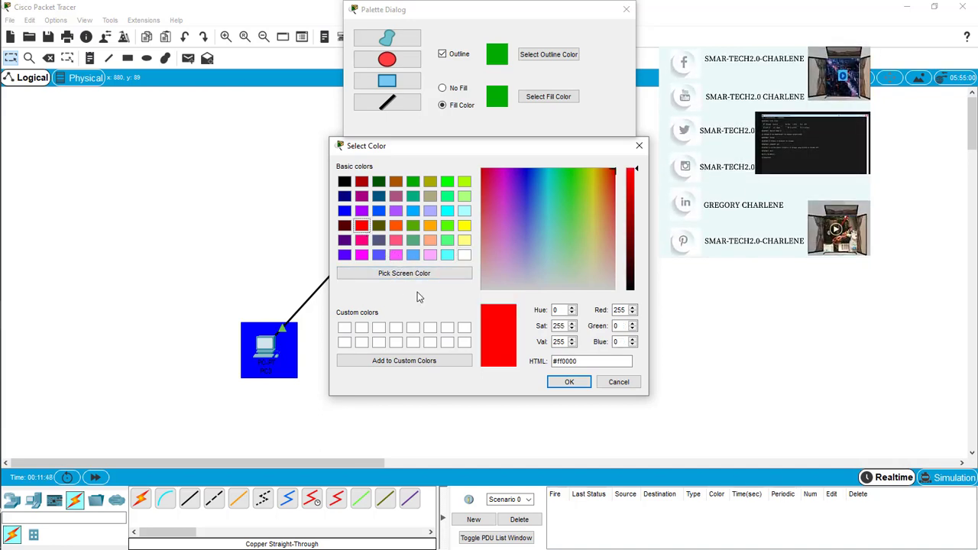
{"action": "left_click", "coordinate": [568, 383]}
{"action": "left_click", "coordinate": [556, 97]}
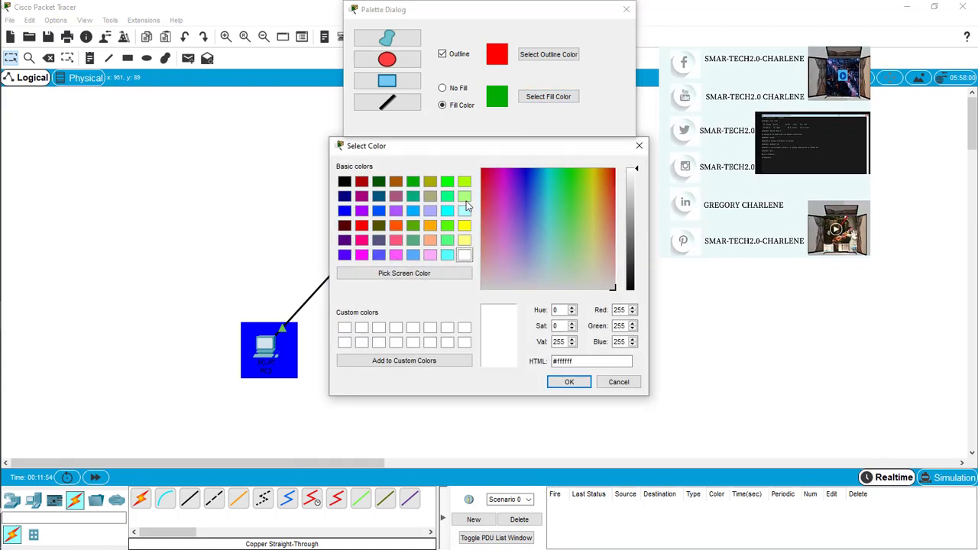
{"action": "left_click", "coordinate": [361, 225]}
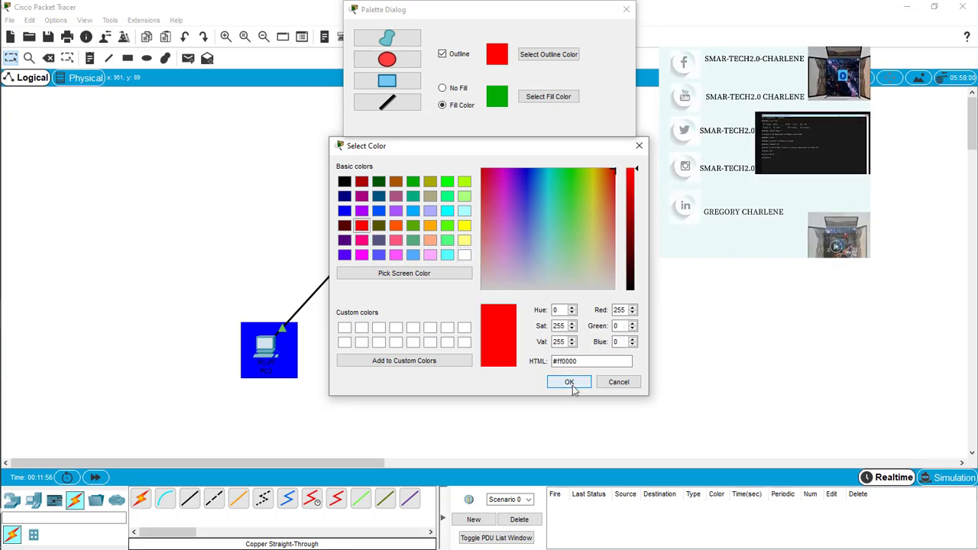
{"action": "left_click", "coordinate": [569, 382]}
{"action": "left_click_drag", "start_coordinate": [463, 315], "coordinate": [521, 379]}
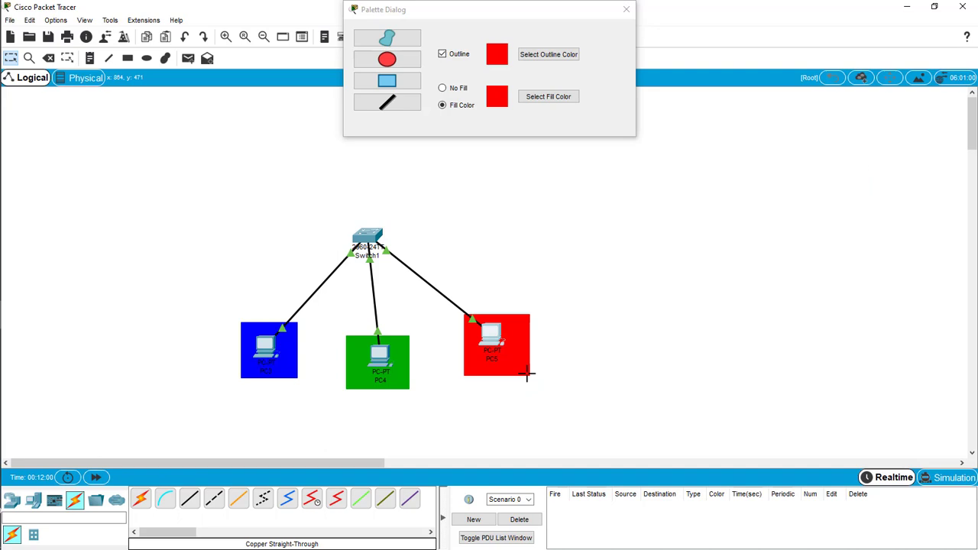
{"action": "left_click_drag", "start_coordinate": [521, 378], "coordinate": [532, 376]}
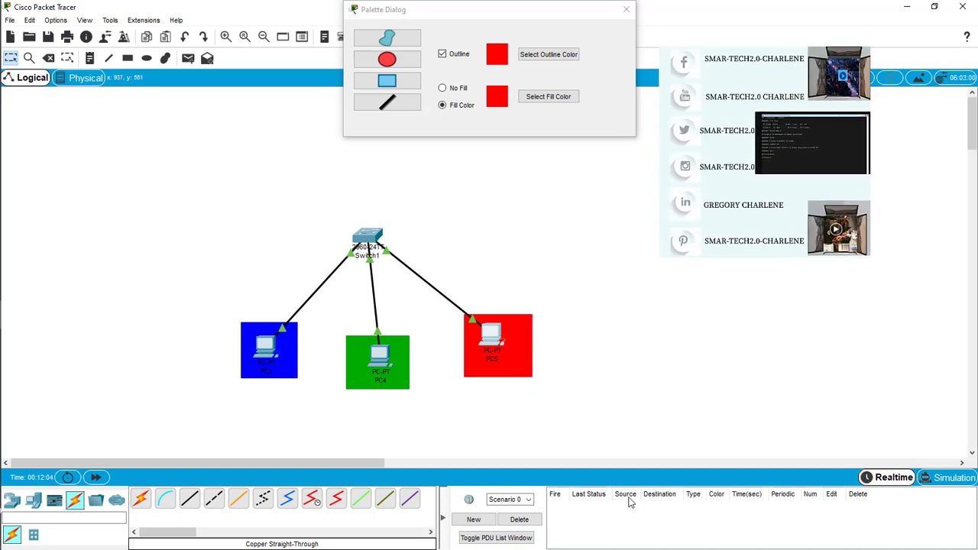
Step: Close the palette and add 'vlan 10', 'vlan 20' and 'vlan 30' notes beside the PC links
{"action": "left_click", "coordinate": [626, 9]}
{"action": "left_click", "coordinate": [249, 254]}
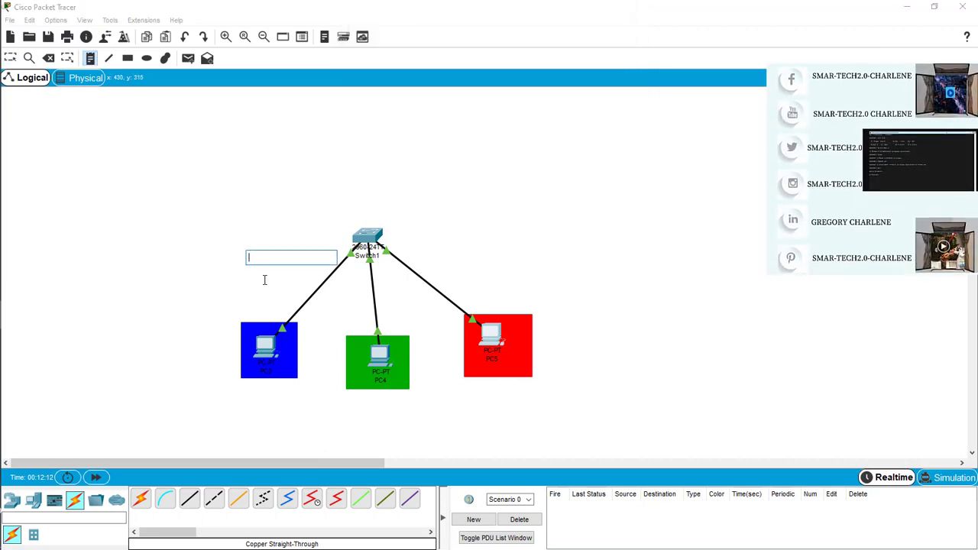
{"action": "type", "text": "vlan"}
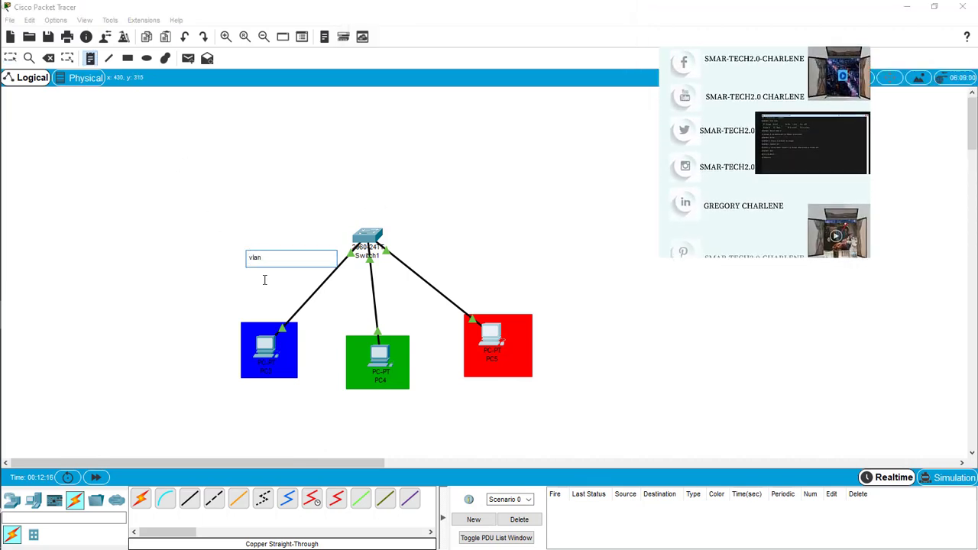
{"action": "type", "text": " 10"}
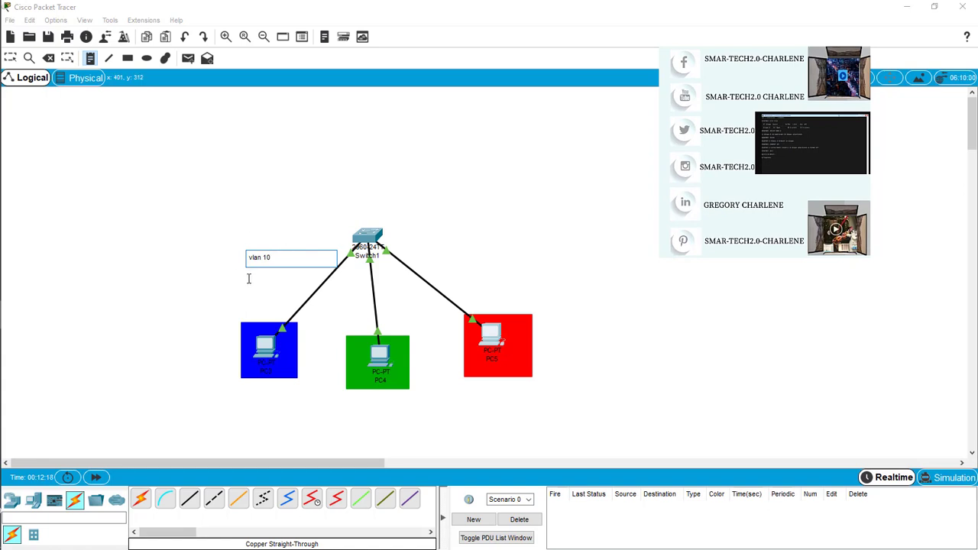
{"action": "left_click", "coordinate": [249, 279]}
{"action": "type", "text": "v"}
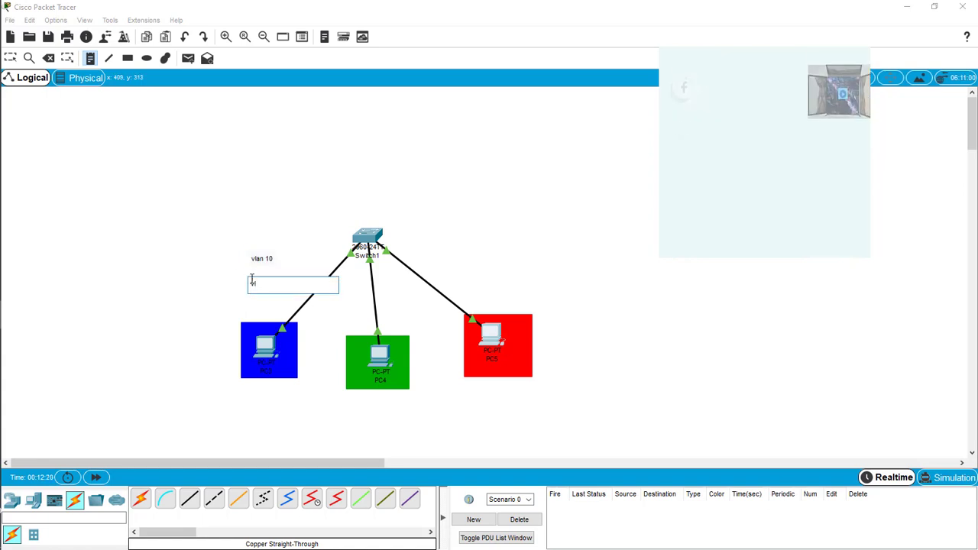
{"action": "type", "text": "lans"}
{"action": "key", "text": "BackSpace"}
{"action": "type", "text": "30"}
{"action": "left_click", "coordinate": [254, 300]}
{"action": "type", "text": "vla"}
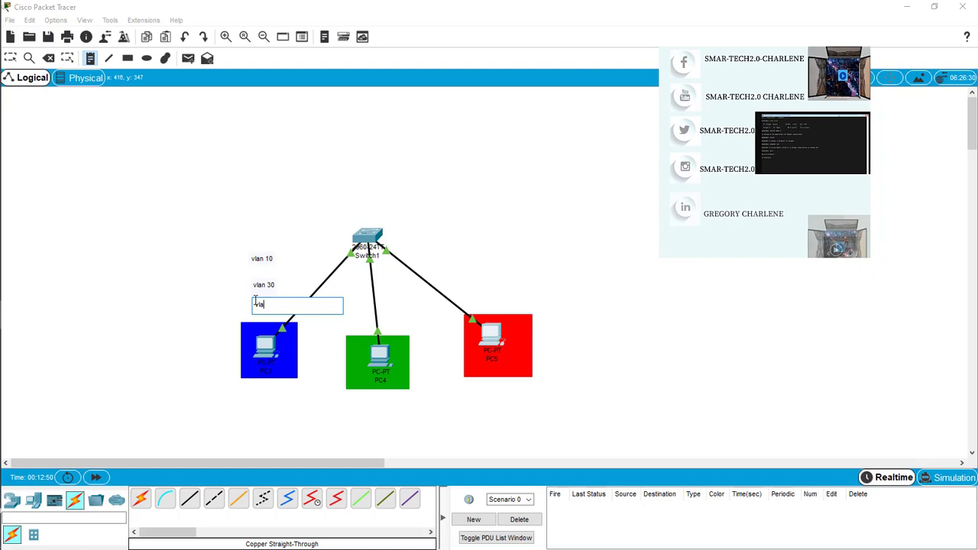
{"action": "type", "text": "n 20"}
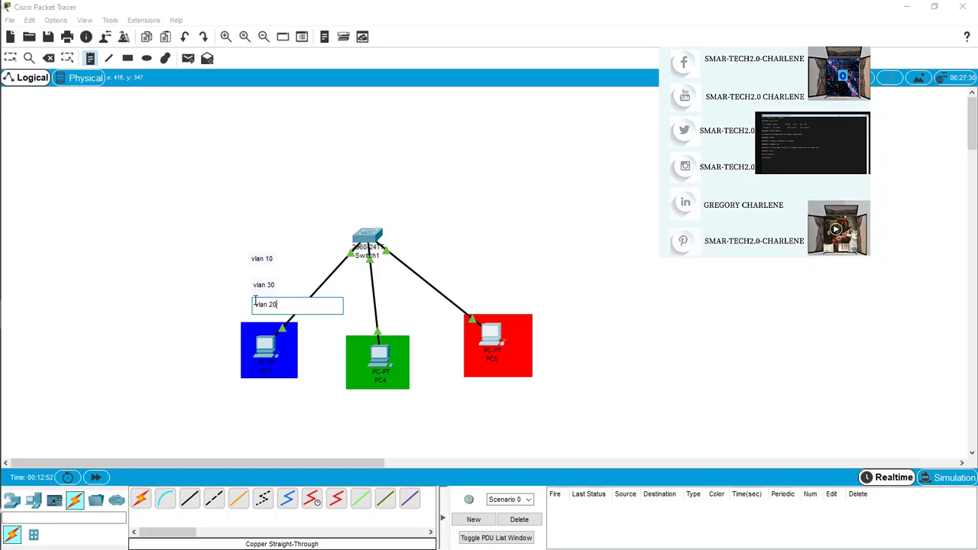
{"action": "left_click", "coordinate": [263, 282]}
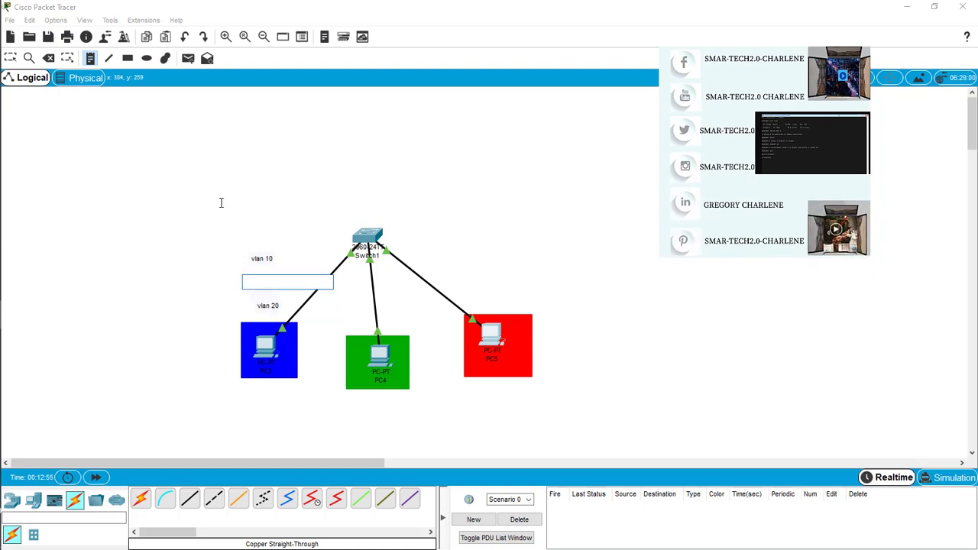
{"action": "left_click", "coordinate": [221, 280]}
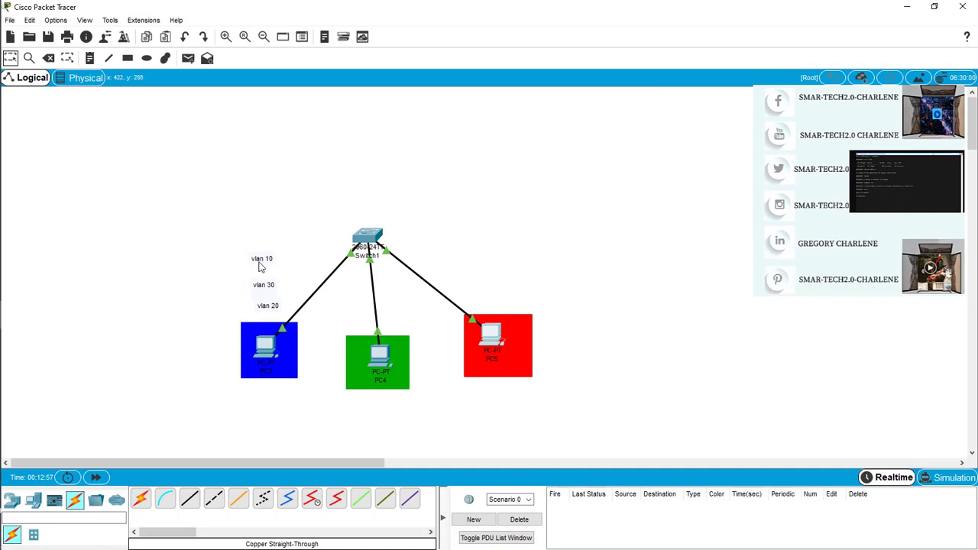
{"action": "left_click_drag", "start_coordinate": [260, 266], "coordinate": [240, 299]}
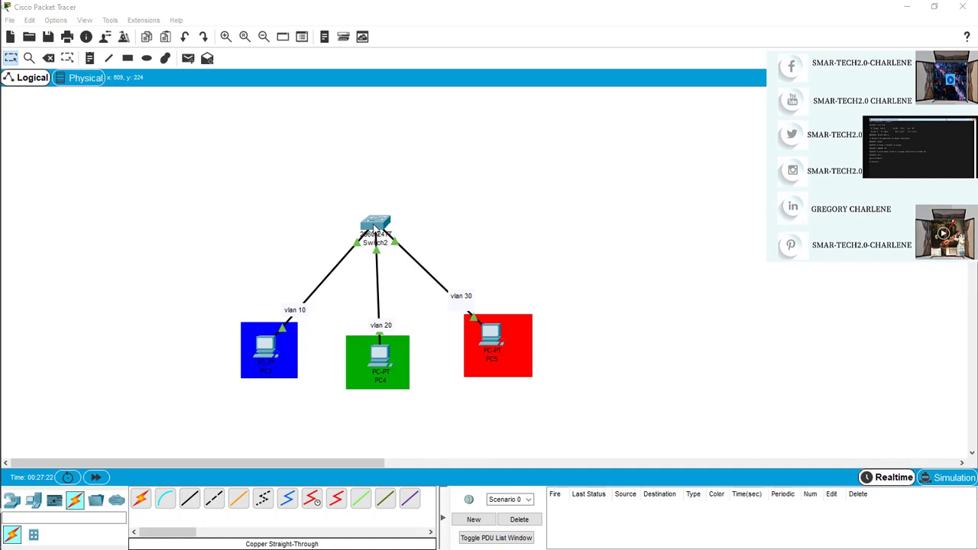
Step: Widen the Switch2 CLI window and enter privileged mode with enable
{"action": "left_click", "coordinate": [375, 223]}
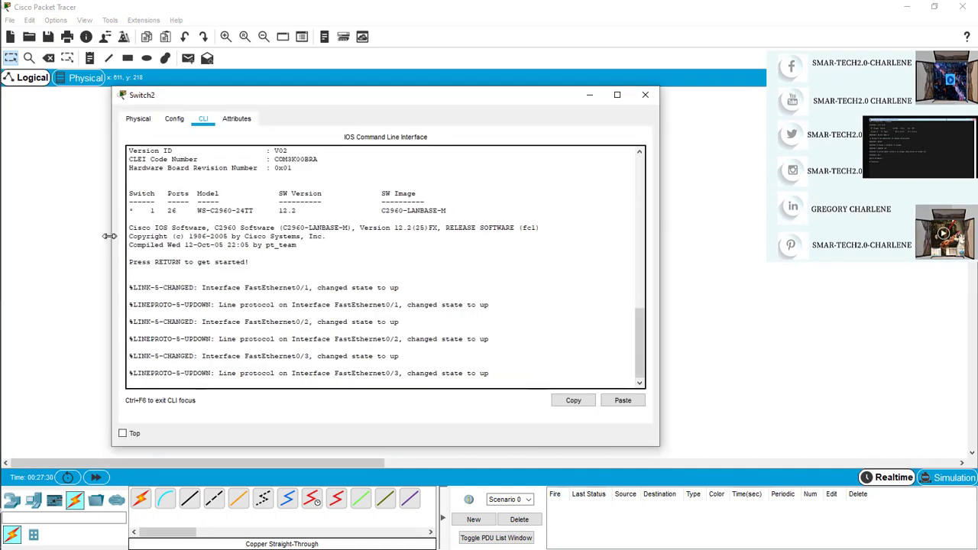
{"action": "left_click_drag", "start_coordinate": [101, 246], "coordinate": [70, 245]}
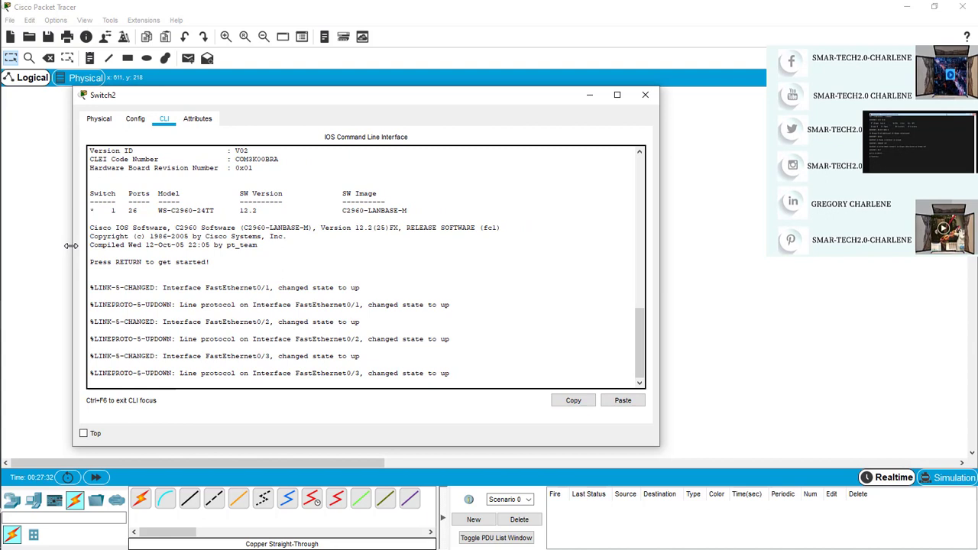
{"action": "left_click_drag", "start_coordinate": [662, 304], "coordinate": [740, 304]}
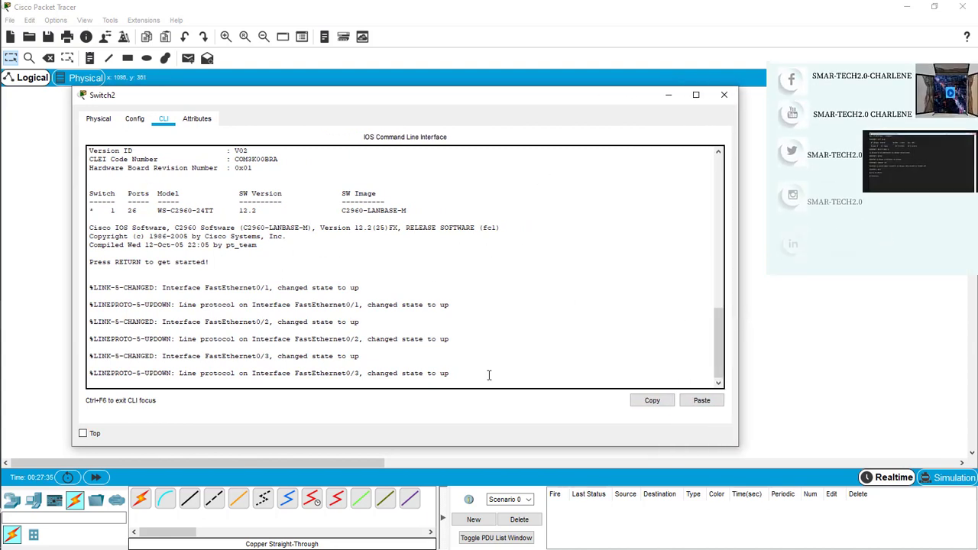
{"action": "key", "text": "Return"}
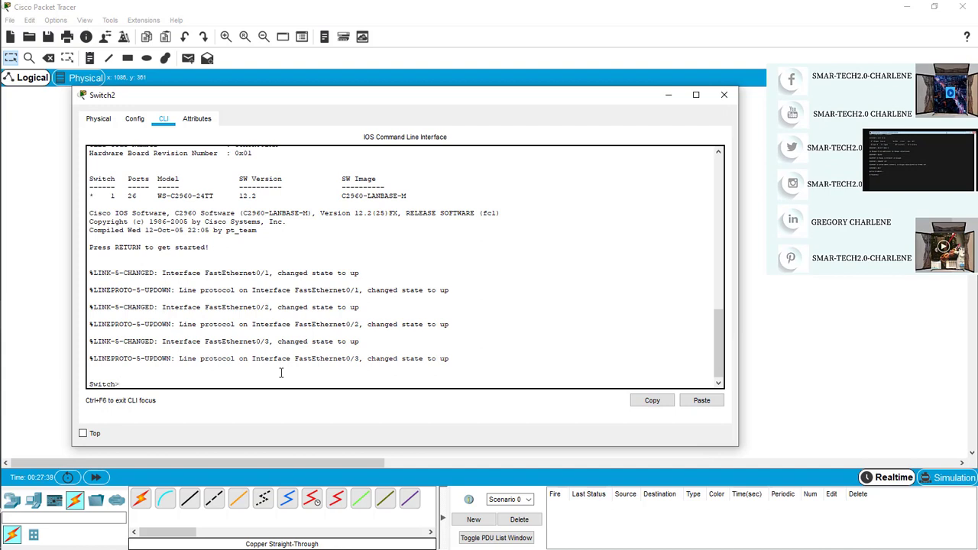
{"action": "type", "text": "en"}
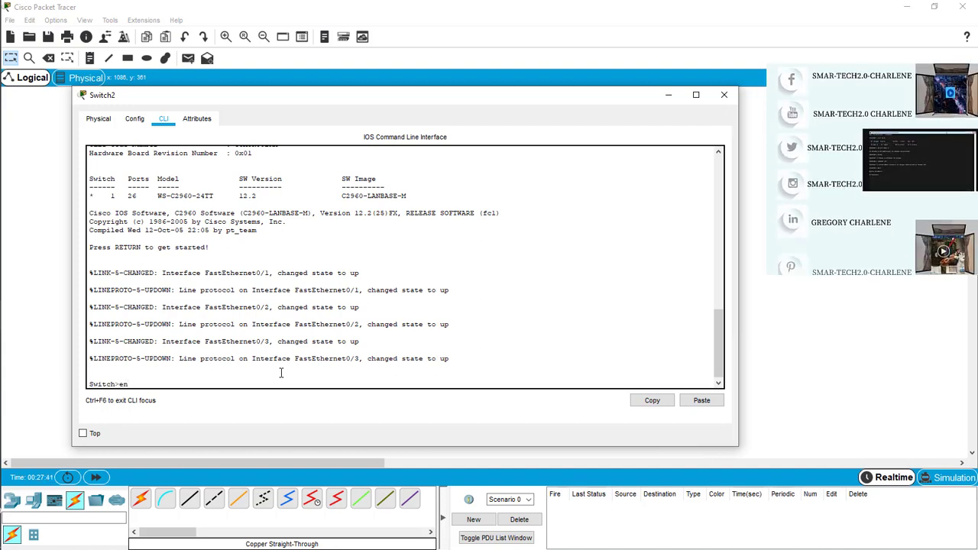
{"action": "key", "text": "Tab"}
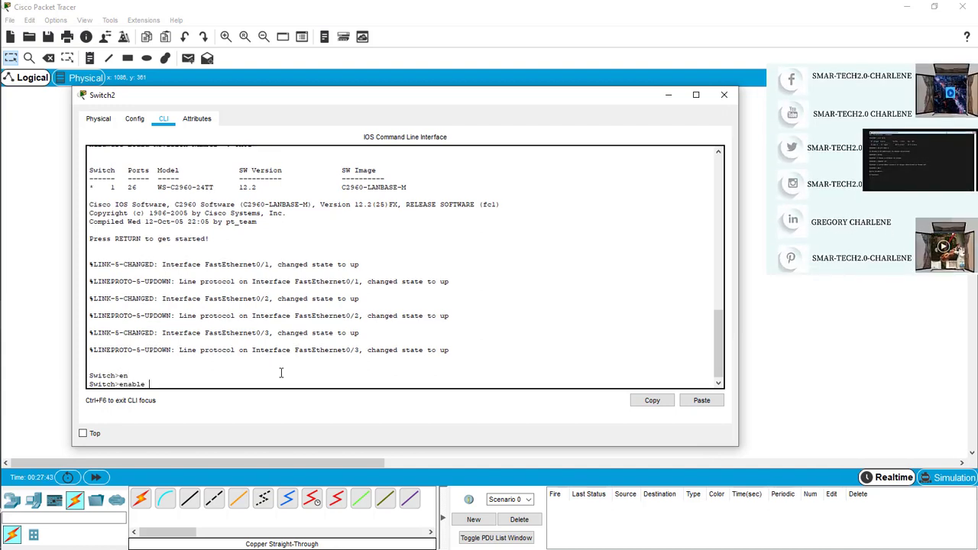
{"action": "key", "text": "Return"}
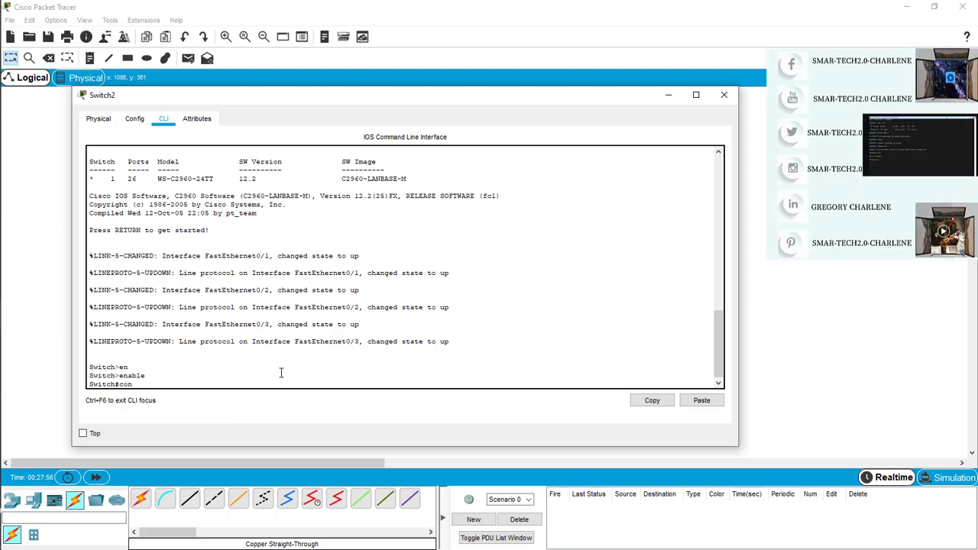
Step: Enter configure terminal and set the hostname to sw1 after a rejected attempt
{"action": "key", "text": "Tab"}
{"action": "key", "text": "BackSpace"}
{"action": "key", "text": "BackSpace"}
{"action": "key", "text": "BackSpace"}
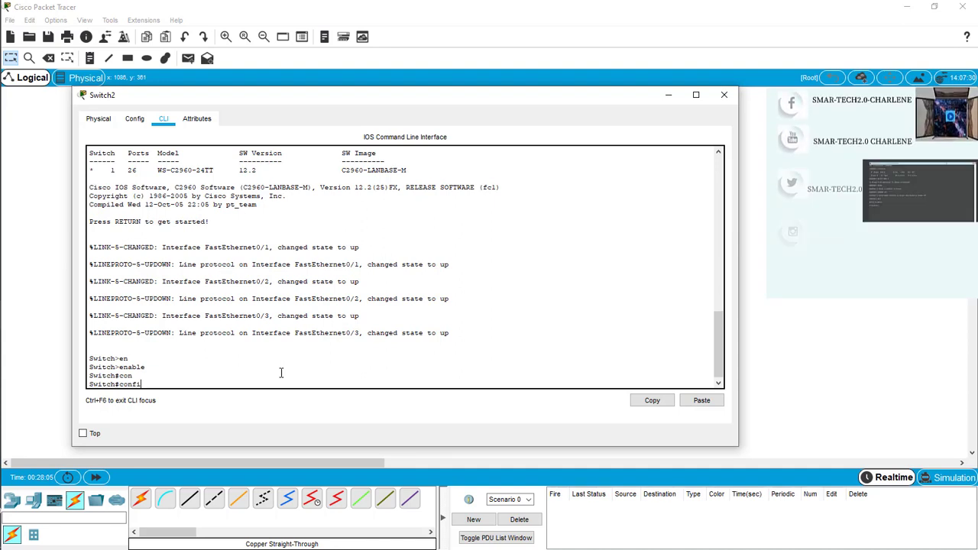
{"action": "type", "text": "figure term"}
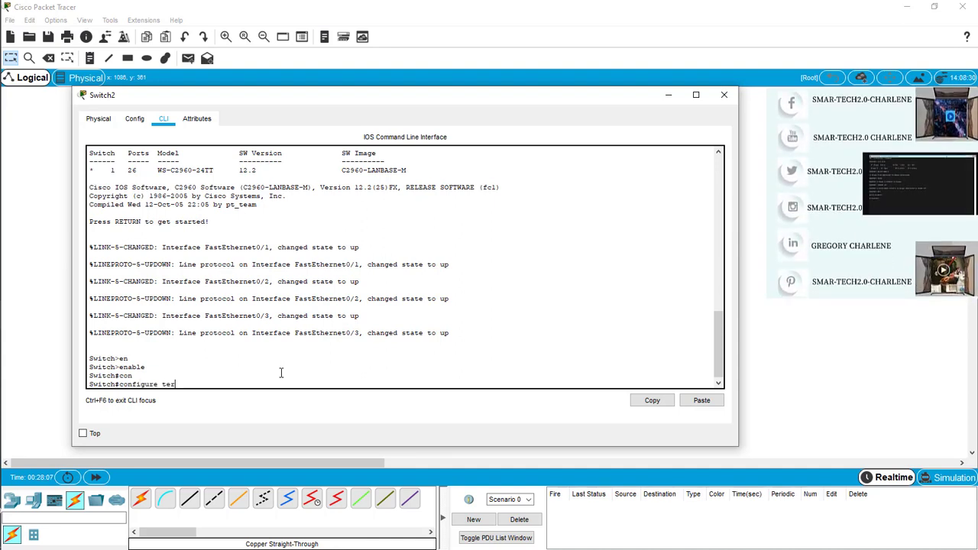
{"action": "type", "text": "ina"}
{"action": "type", "text": "l"}
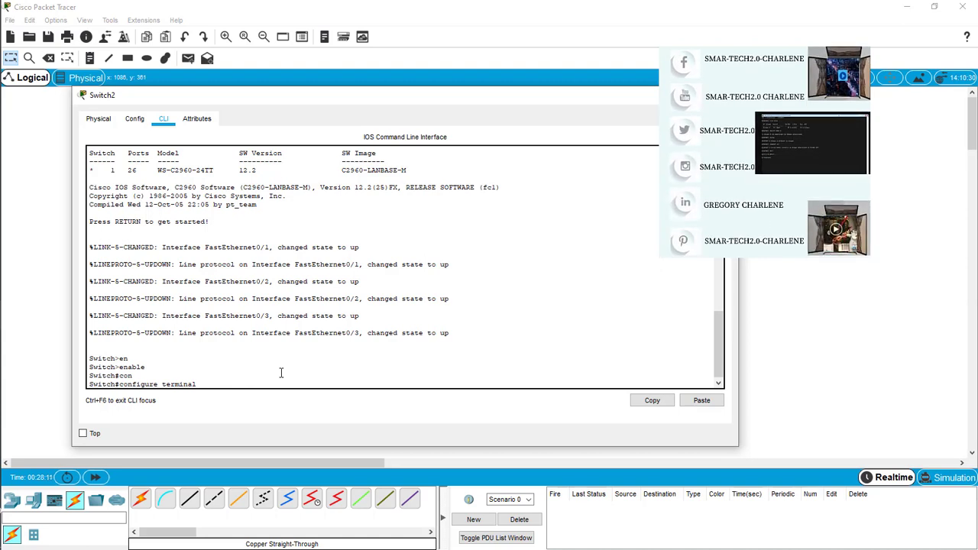
{"action": "key", "text": "Return"}
{"action": "type", "text": "host name sw1"}
{"action": "key", "text": "Return"}
{"action": "key", "text": "Return"}
{"action": "key", "text": "Return"}
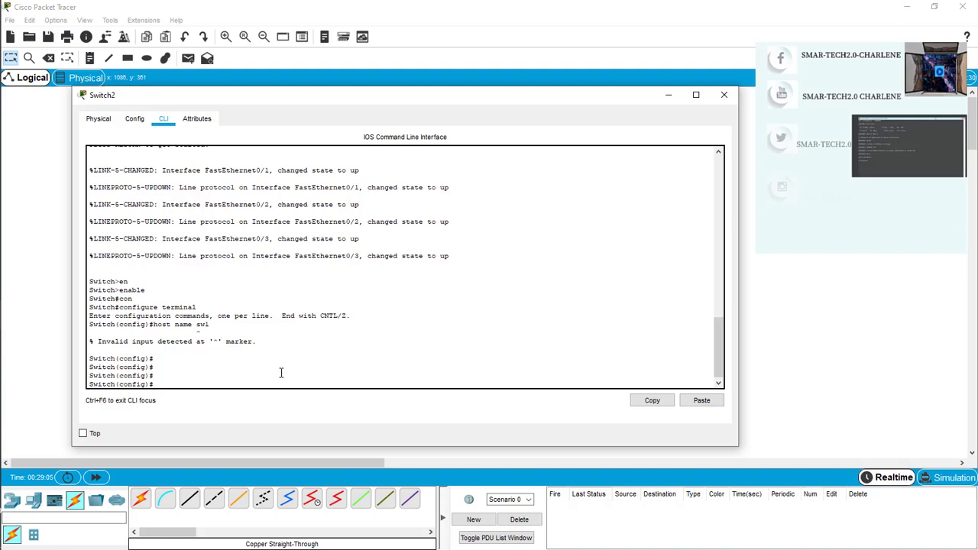
{"action": "type", "text": "hostname"}
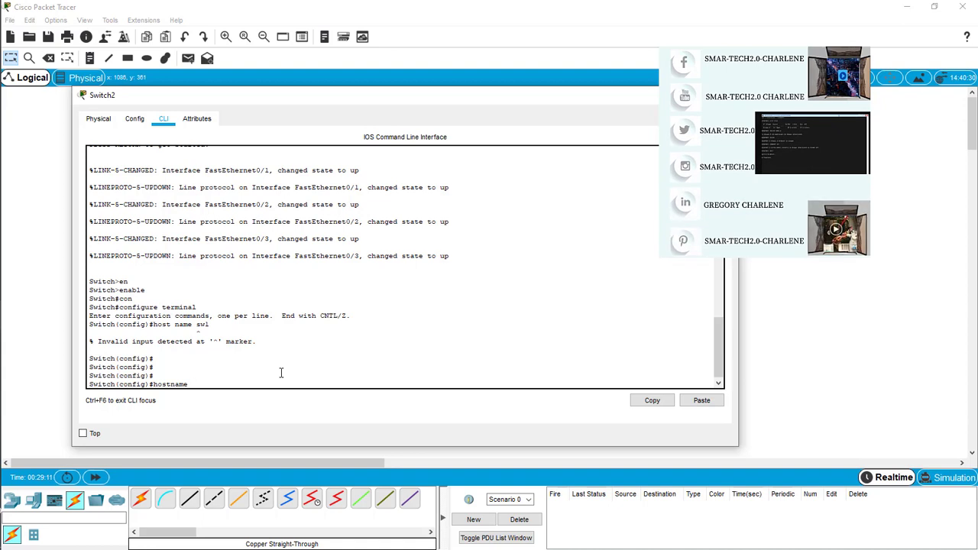
{"action": "type", "text": "1"}
{"action": "key", "text": "Return"}
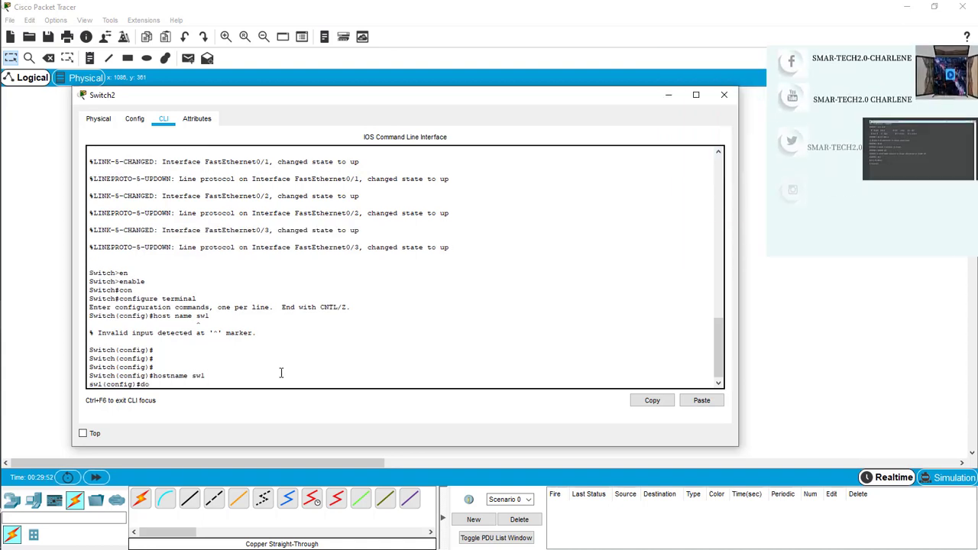
Step: Run 'do show vlan brief', showing only VLAN 1 with all ports plus VLANs 1002–1005
{"action": "type", "text": "do"}
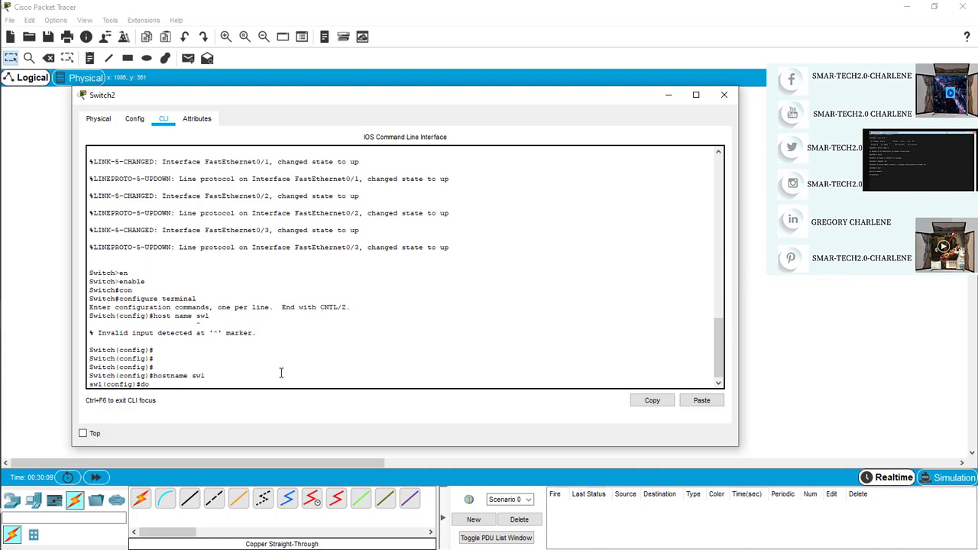
{"action": "key", "text": "BackSpace"}
{"action": "key", "text": "BackSpace"}
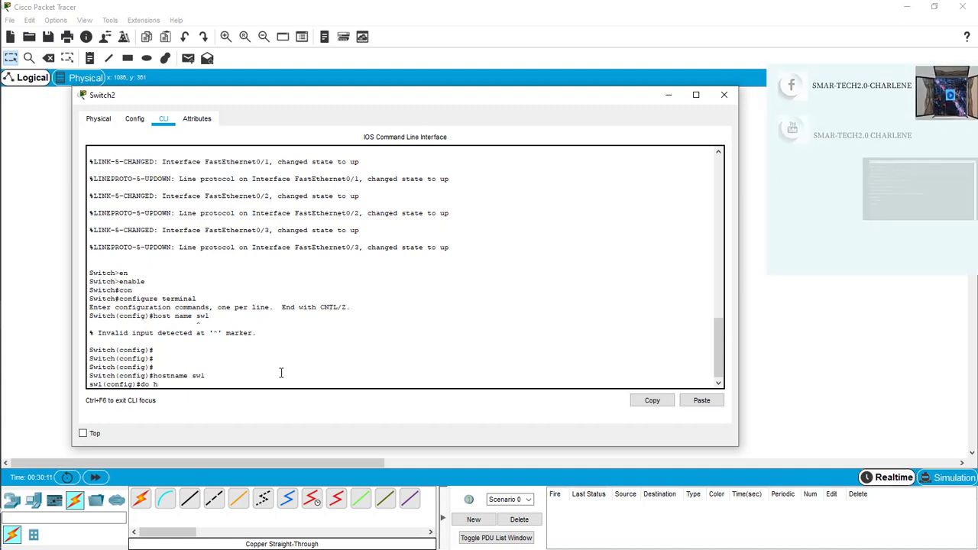
{"action": "type", "text": "show v"}
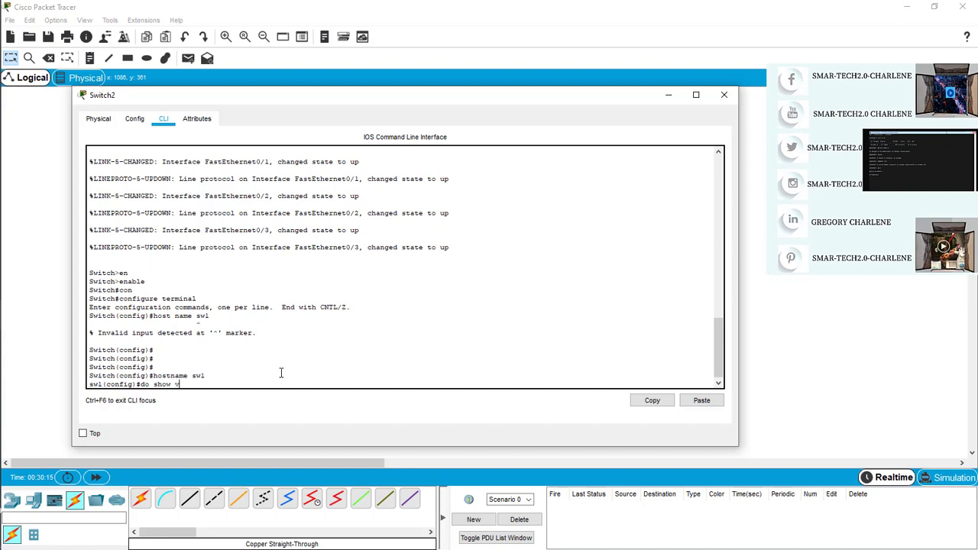
{"action": "type", "text": "lan"}
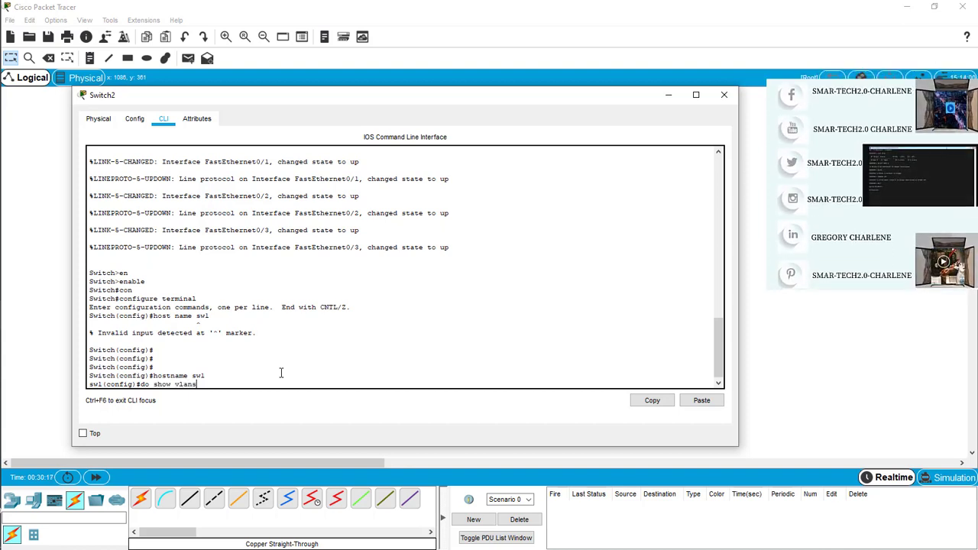
{"action": "type", "text": "re"}
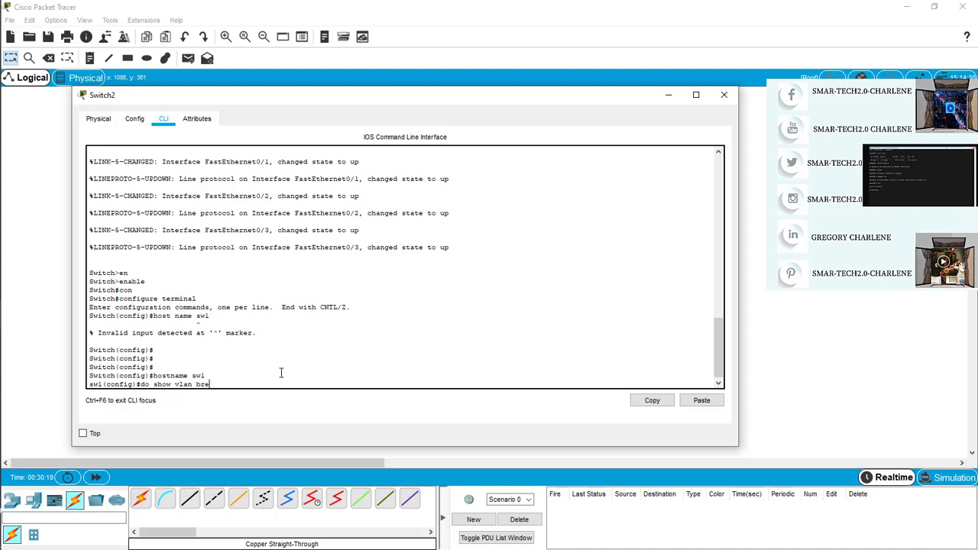
{"action": "type", "text": "if"}
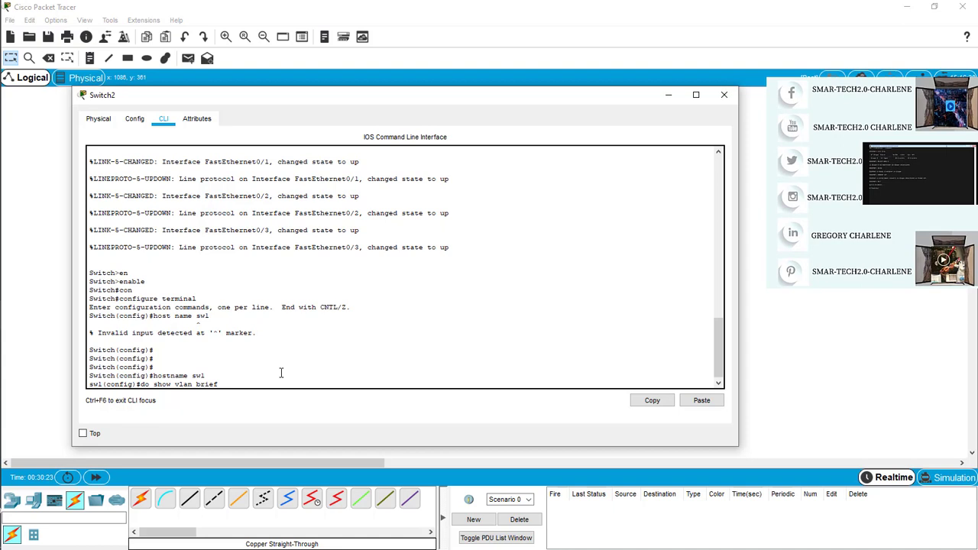
{"action": "key", "text": "Return"}
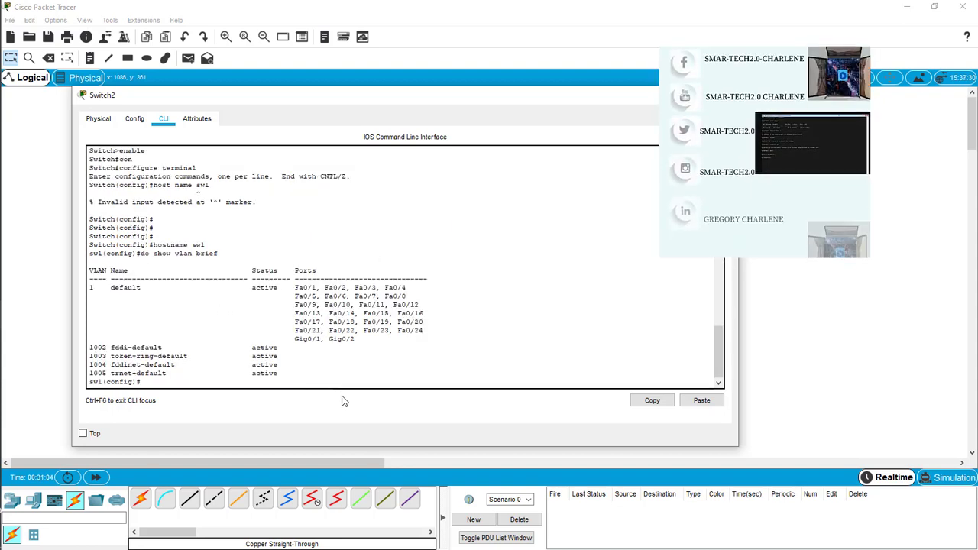
{"action": "key", "text": "Return"}
{"action": "key", "text": "Return"}
{"action": "key", "text": "Return"}
{"action": "key", "text": "Return"}
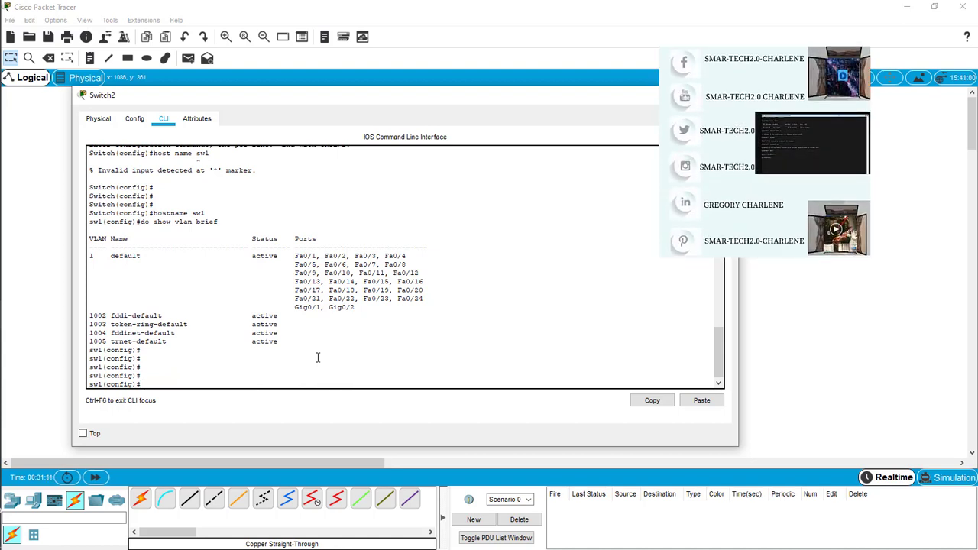
Step: Create VLAN 10 and name it skt
{"action": "type", "text": "vl"}
{"action": "type", "text": "an"}
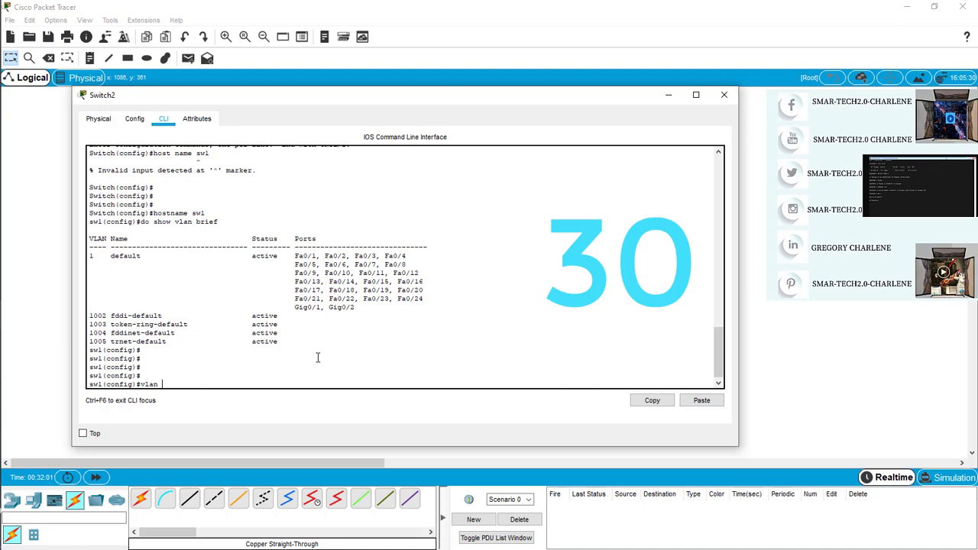
{"action": "type", "text": "10"}
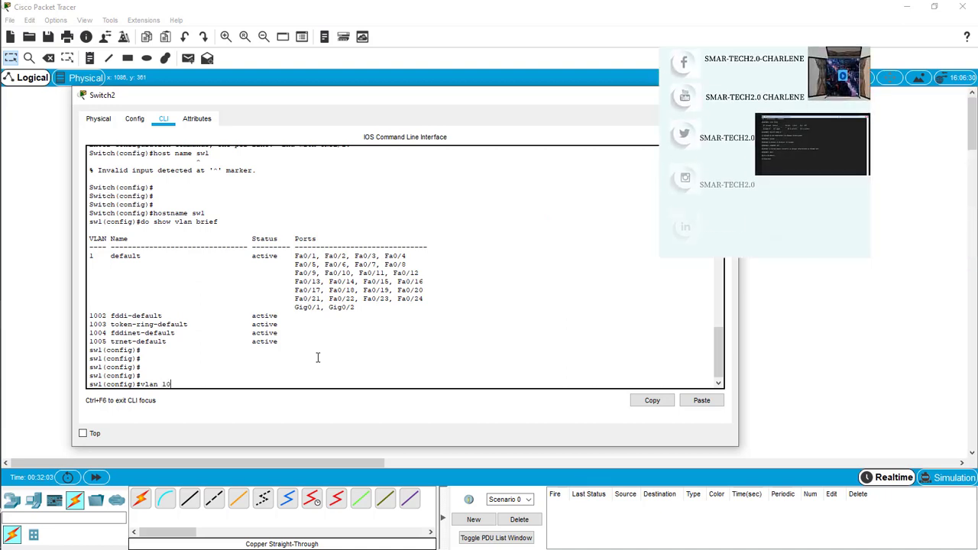
{"action": "key", "text": "Return"}
{"action": "type", "text": "na"}
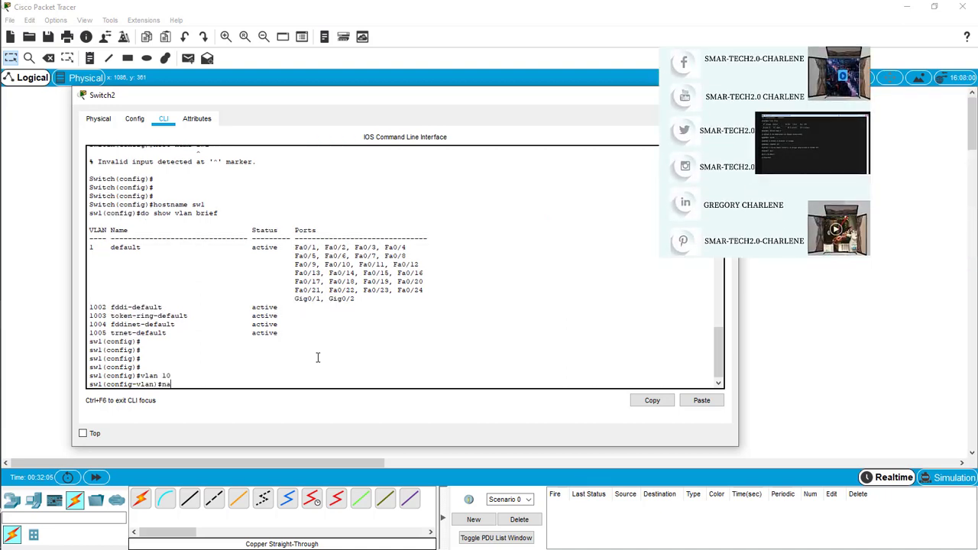
{"action": "type", "text": "me"}
{"action": "type", "text": " s"}
{"action": "type", "text": "mar"}
{"action": "key", "text": "BackSpace"}
{"action": "key", "text": "BackSpace"}
{"action": "key", "text": "BackSpace"}
{"action": "type", "text": "kt"}
{"action": "key", "text": "Return"}
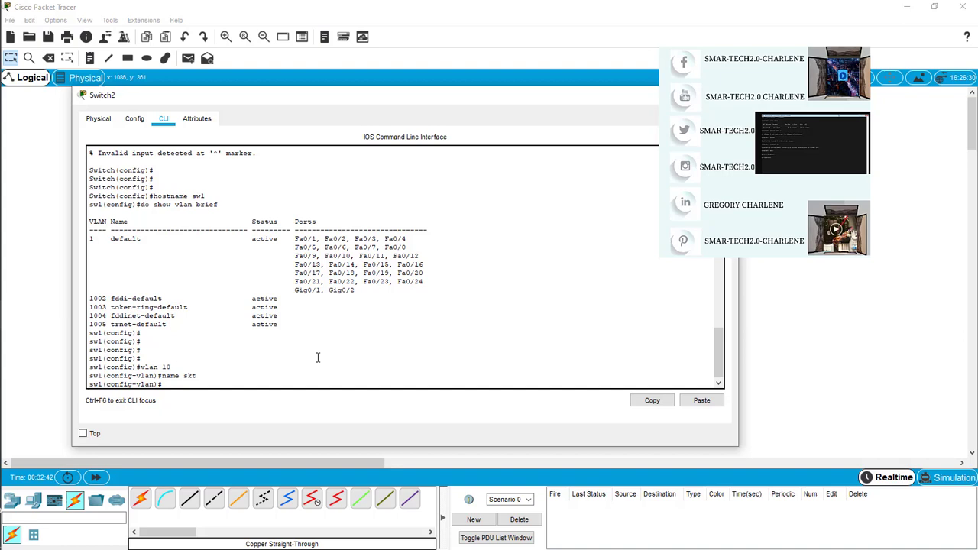
Step: Create VLAN 20 and name it skt1
{"action": "type", "text": "vlan 2"}
{"action": "type", "text": "0"}
{"action": "key", "text": "Return"}
{"action": "type", "text": "n"}
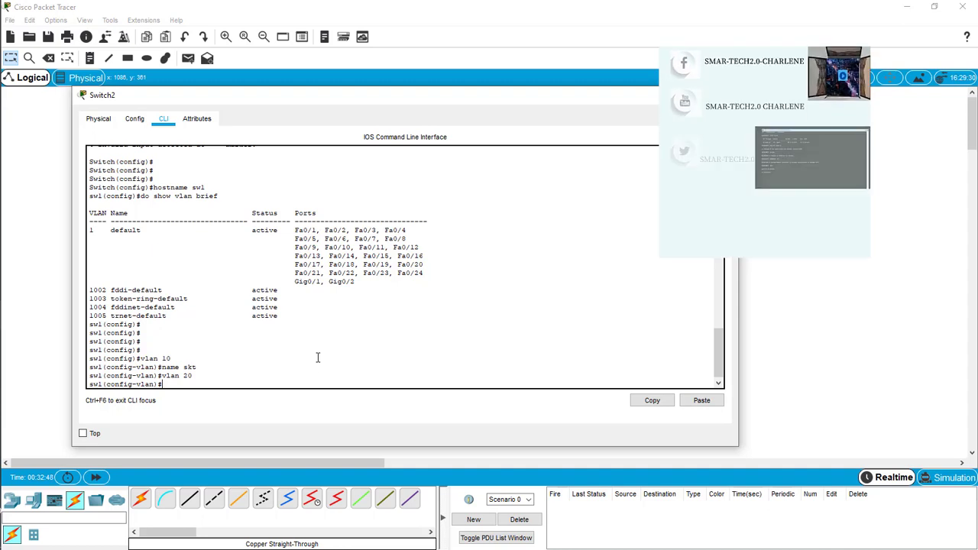
{"action": "type", "text": "a"}
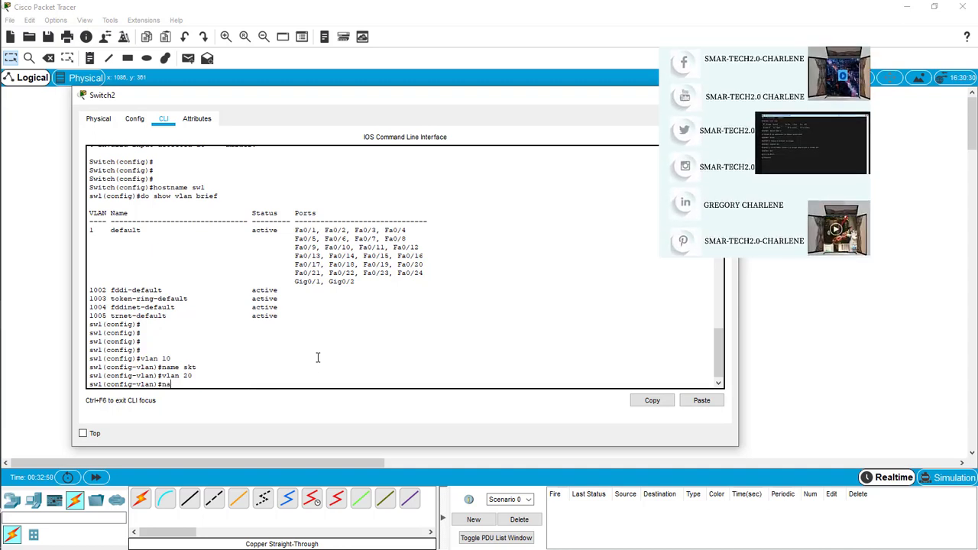
{"action": "type", "text": "me skt1"}
{"action": "key", "text": "Return"}
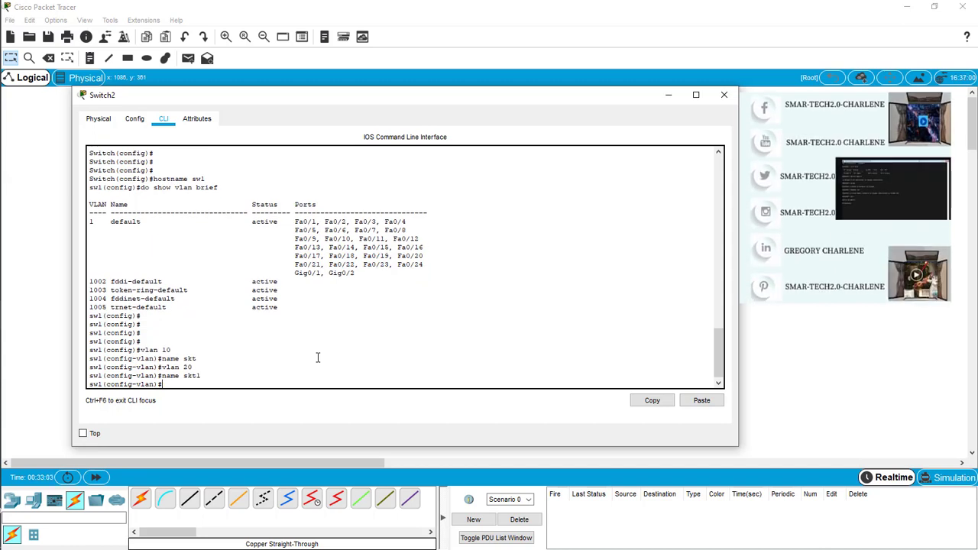
Step: Create VLAN 30 and name it skt2, correcting the stray space
{"action": "type", "text": "vlan 30"}
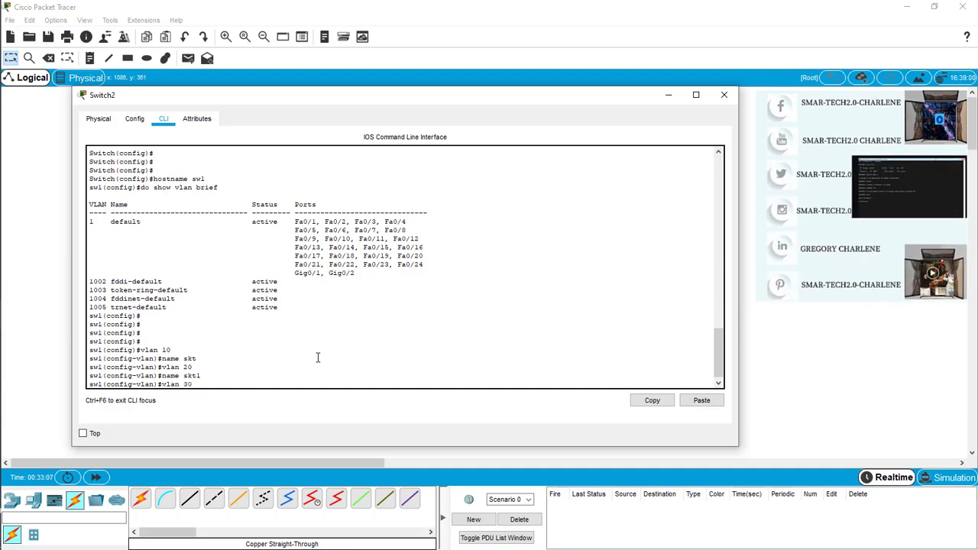
{"action": "key", "text": "Return"}
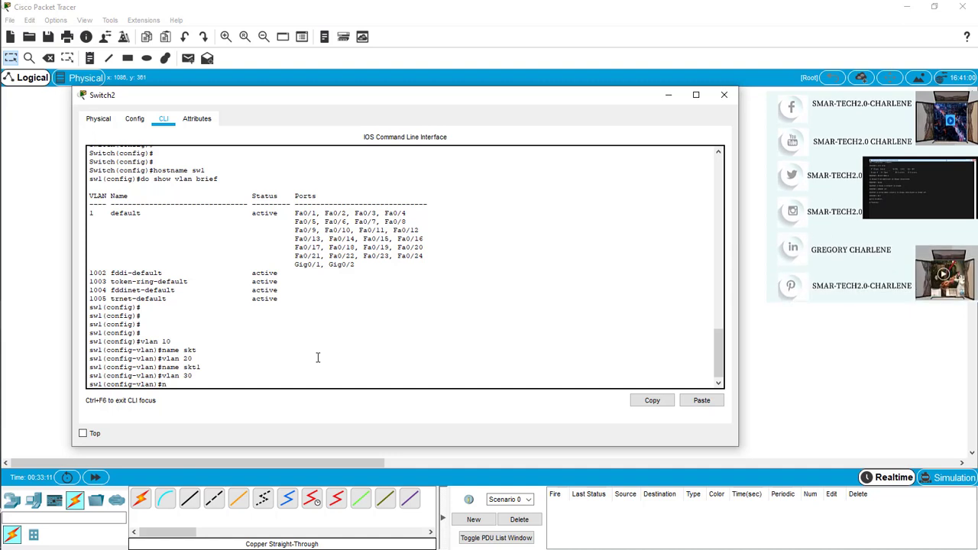
{"action": "type", "text": "nam"}
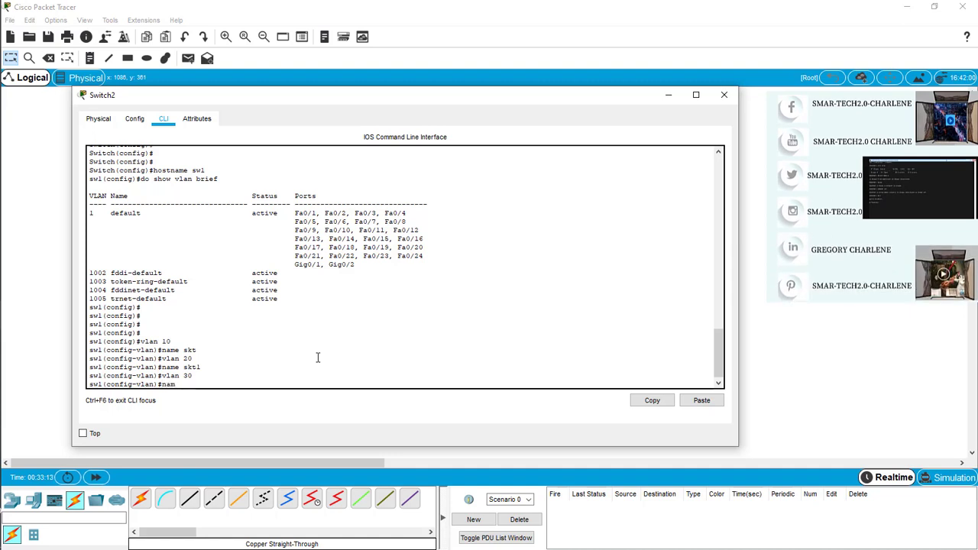
{"action": "type", "text": "e s"}
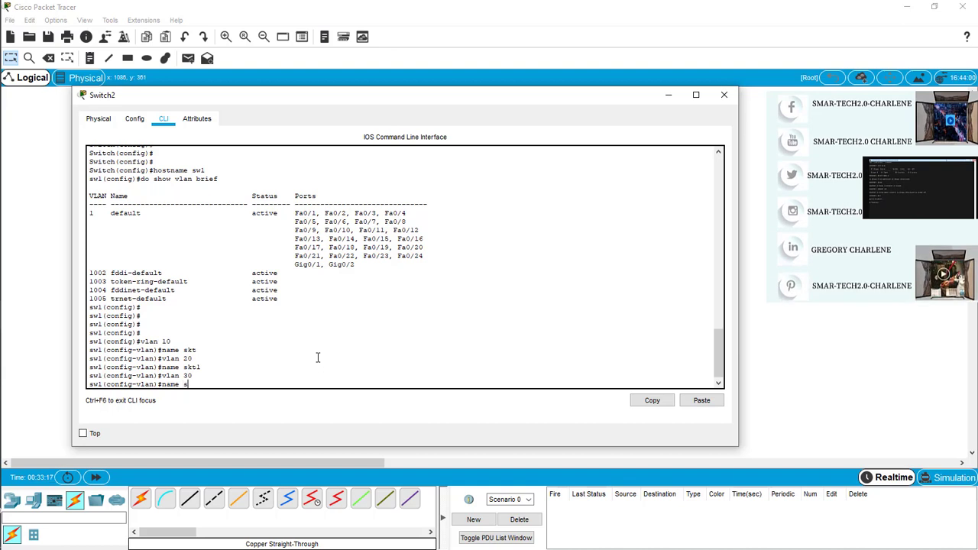
{"action": "type", "text": "kt"}
{"action": "type", "text": " 2"}
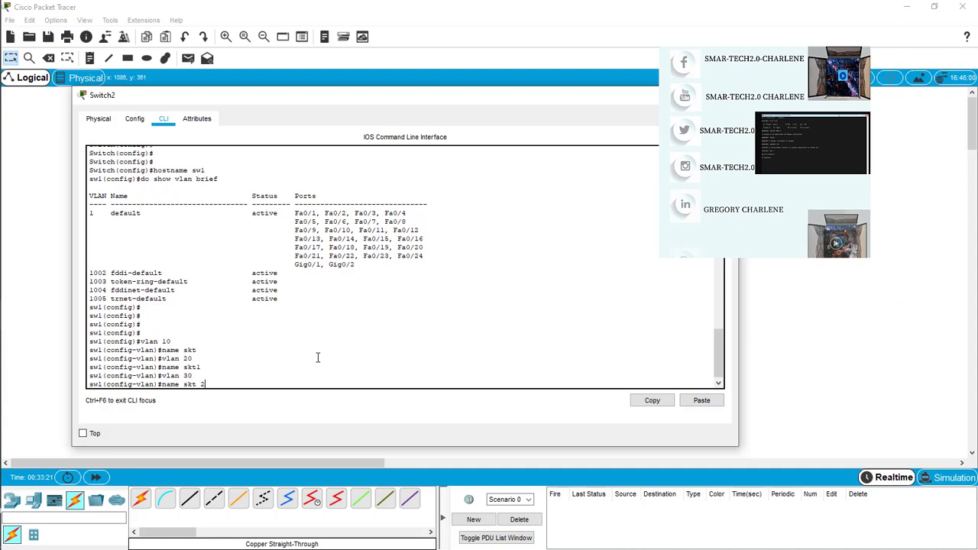
{"action": "key", "text": "Return"}
{"action": "key", "text": "Return"}
{"action": "key", "text": "Return"}
{"action": "key", "text": "Up"}
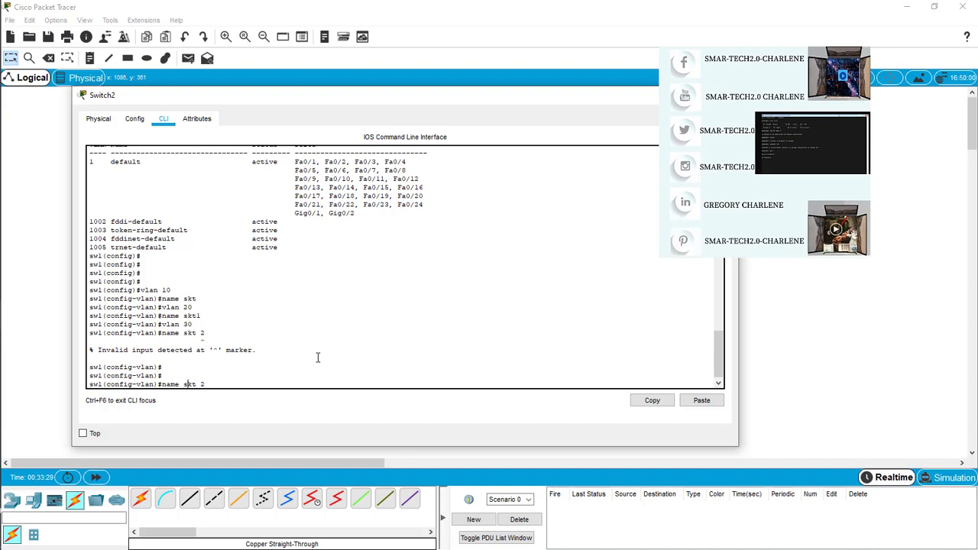
{"action": "key", "text": "BackSpace"}
{"action": "key", "text": "BackSpace"}
{"action": "type", "text": "2"}
{"action": "key", "text": "Return"}
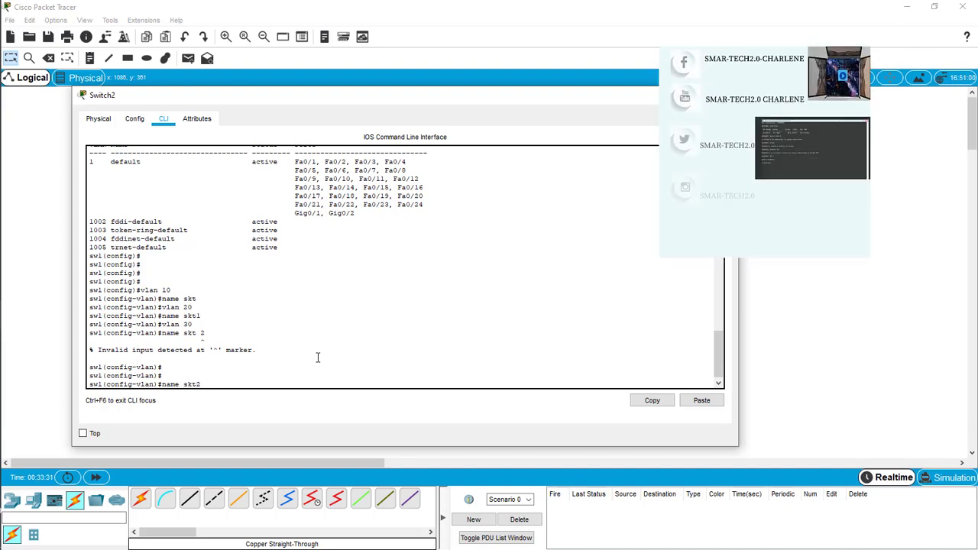
{"action": "key", "text": "Return"}
{"action": "key", "text": "Return"}
{"action": "key", "text": "Return"}
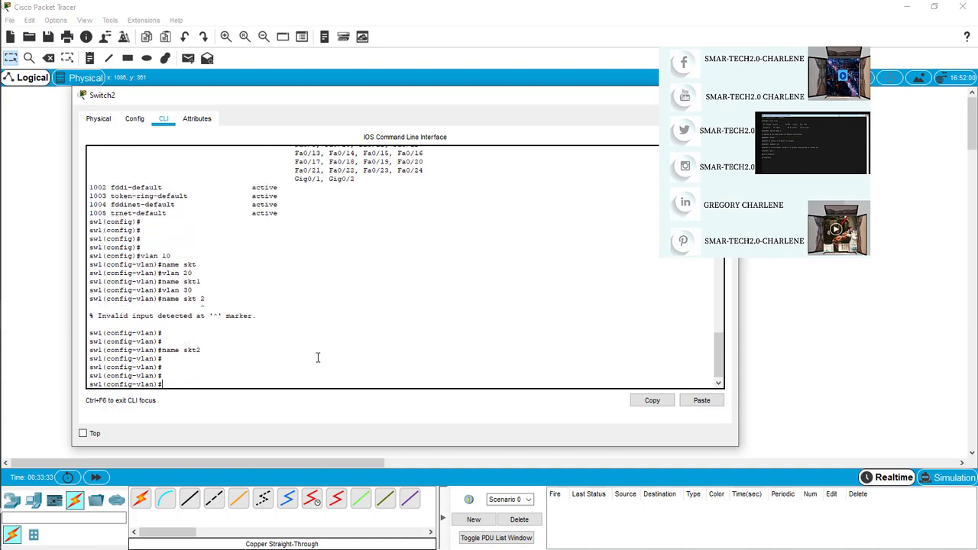
{"action": "key", "text": "Return"}
{"action": "key", "text": "Return"}
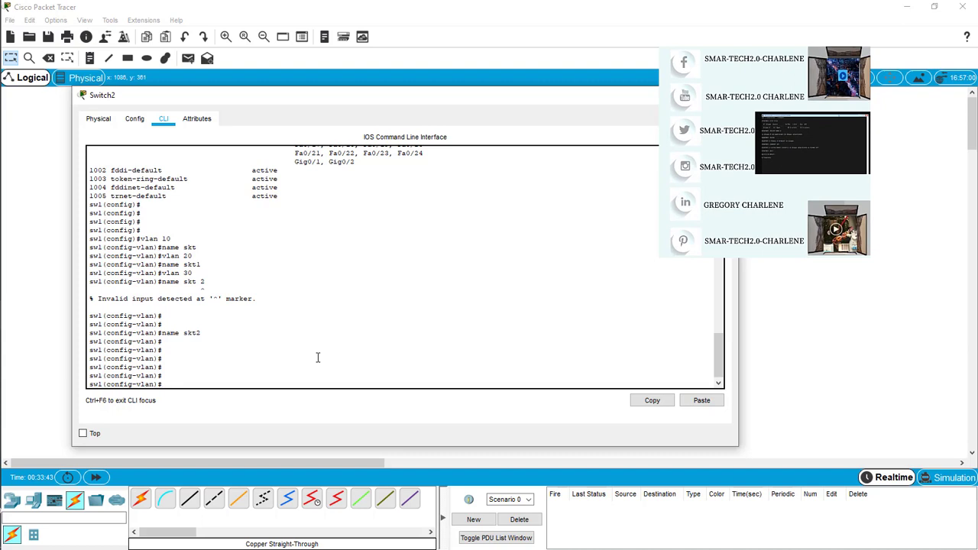
Step: Save the switch configuration with 'do w' and leave configuration mode with 'end'
{"action": "type", "text": "do "}
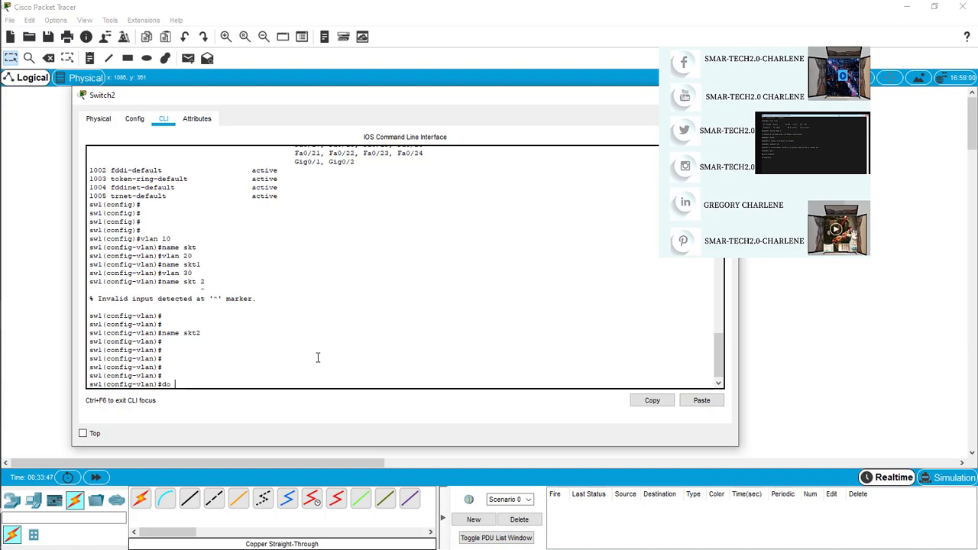
{"action": "type", "text": "w"}
{"action": "key", "text": "Return"}
{"action": "key", "text": "Return"}
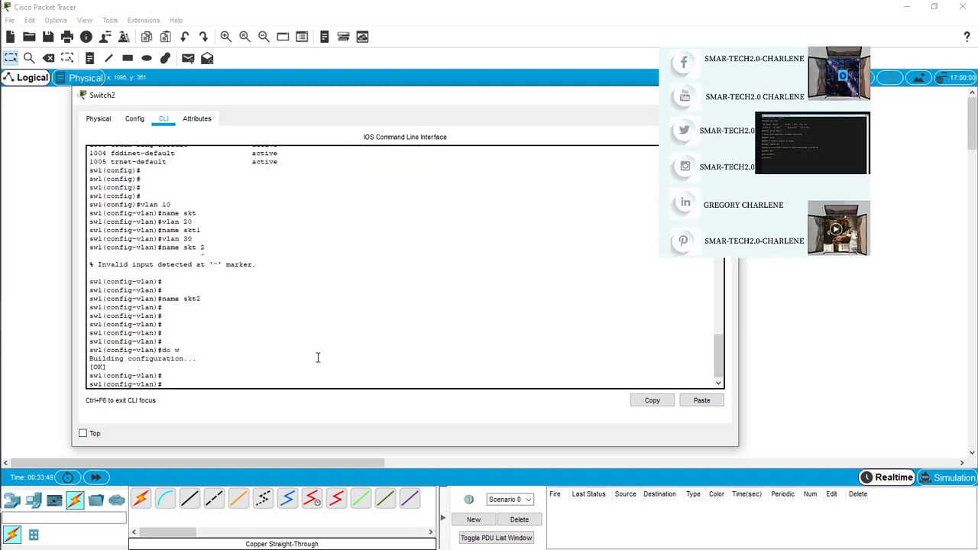
{"action": "key", "text": "Return"}
{"action": "key", "text": "Return"}
{"action": "key", "text": "Return"}
{"action": "key", "text": "Return"}
{"action": "key", "text": "Return"}
{"action": "type", "text": "end"}
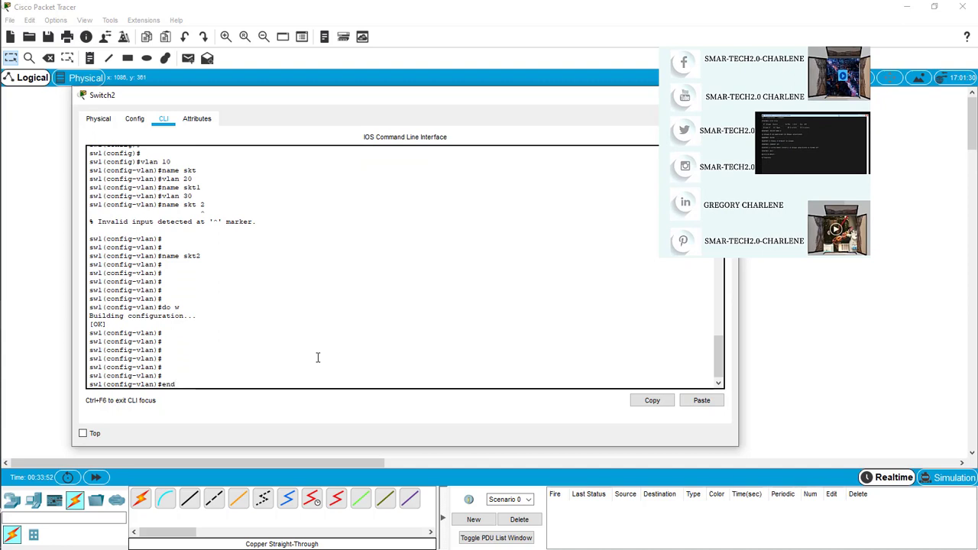
{"action": "key", "text": "Return"}
{"action": "key", "text": "Return"}
{"action": "key", "text": "Return"}
{"action": "key", "text": "Return"}
{"action": "key", "text": "Return"}
{"action": "key", "text": "Return"}
{"action": "key", "text": "Return"}
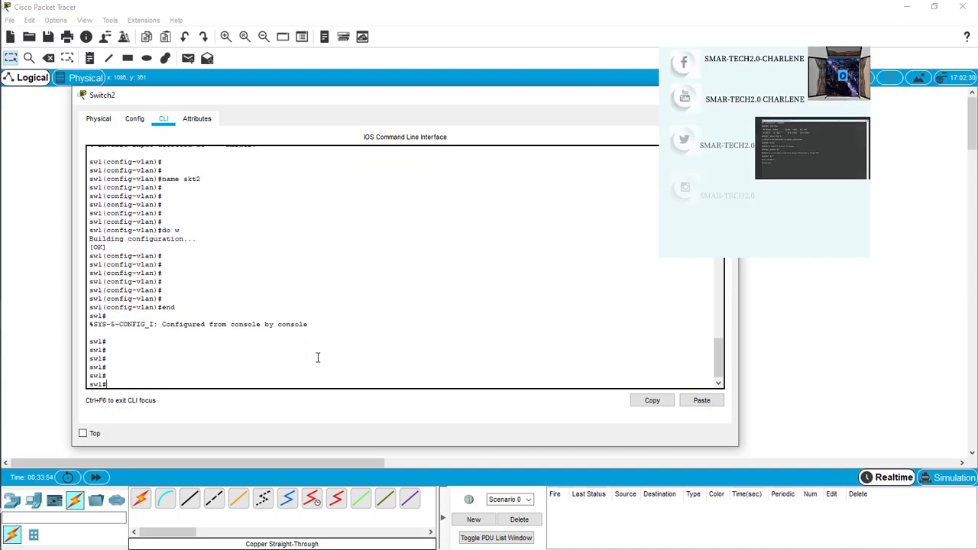
Step: List the VLANs with 'sh vl' and check that VLANs 10, 20 and 30 are active
{"action": "type", "text": "sh"}
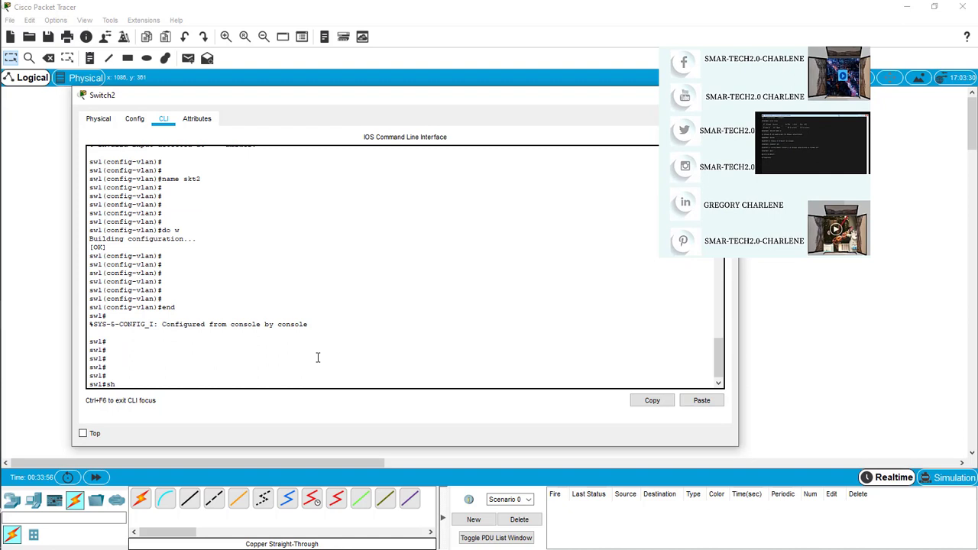
{"action": "type", "text": " vl"}
{"action": "key", "text": "Return"}
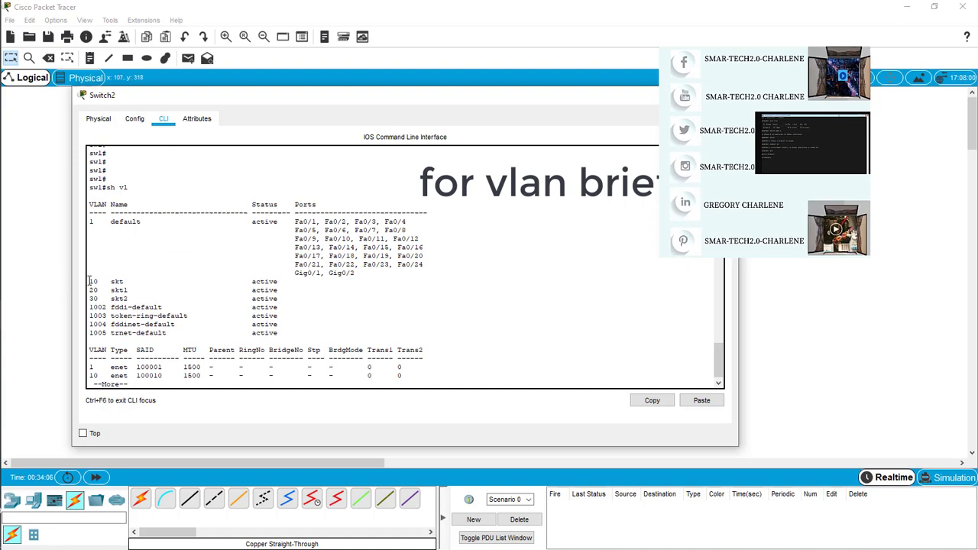
{"action": "double_click", "coordinate": [92, 282]}
{"action": "left_click_drag", "start_coordinate": [94, 283], "coordinate": [130, 298]}
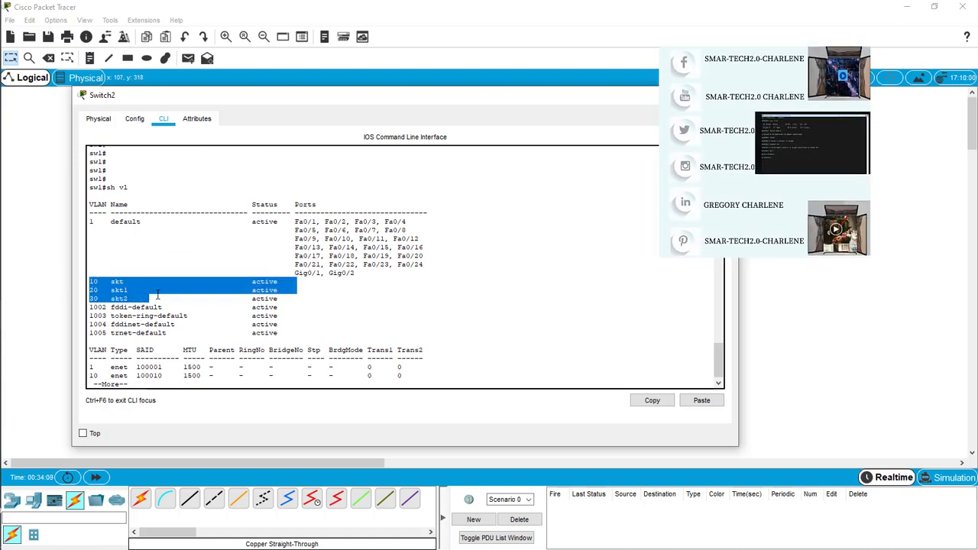
{"action": "left_click_drag", "start_coordinate": [130, 299], "coordinate": [296, 289]}
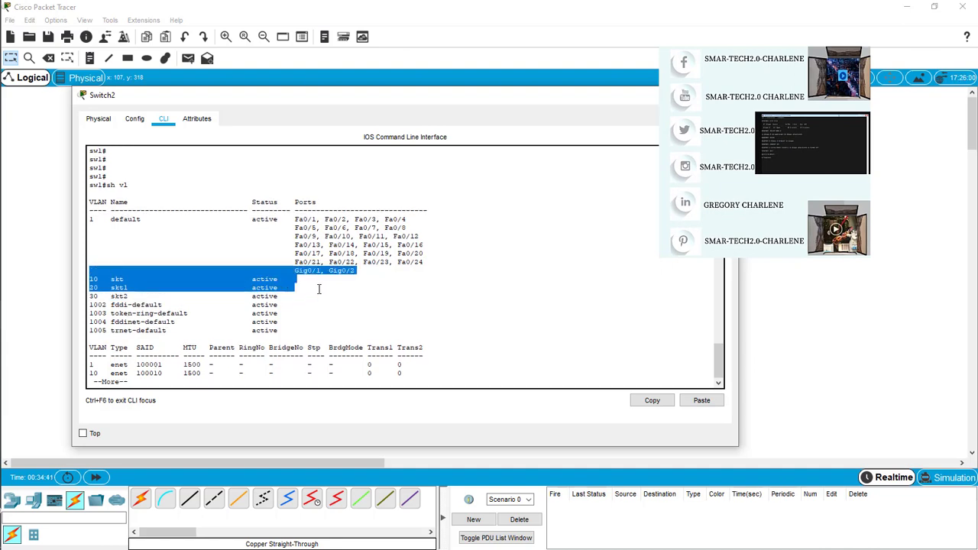
{"action": "left_click", "coordinate": [291, 287]}
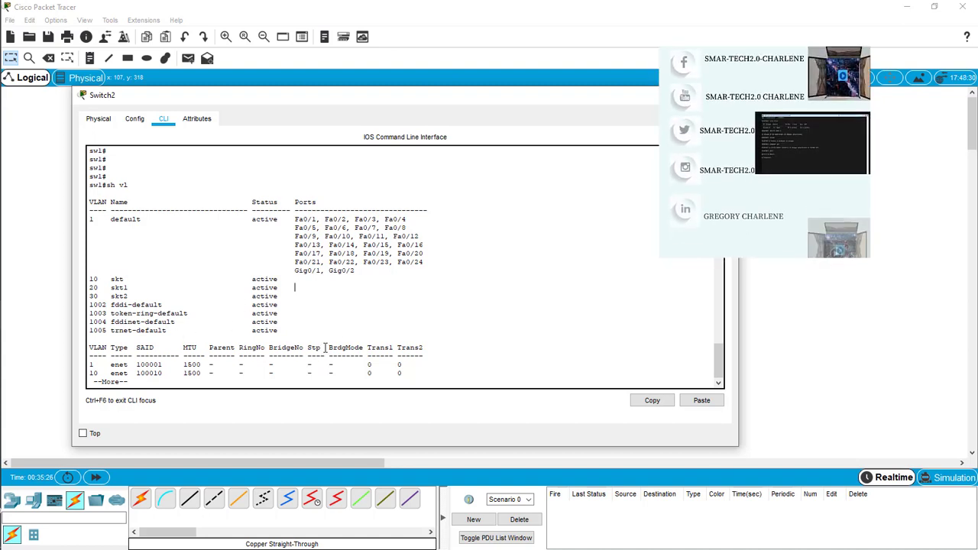
{"action": "key", "text": "Return"}
{"action": "key", "text": "Return"}
{"action": "key", "text": "Return"}
{"action": "key", "text": "Return"}
{"action": "key", "text": "Return"}
{"action": "key", "text": "Return"}
{"action": "key", "text": "Return"}
{"action": "key", "text": "Return"}
{"action": "key", "text": "Return"}
{"action": "key", "text": "Return"}
{"action": "key", "text": "Return"}
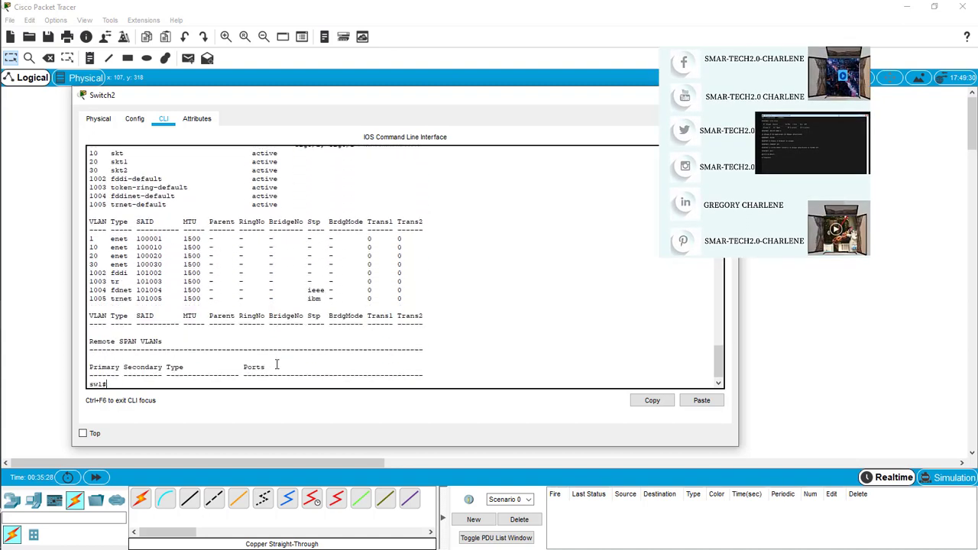
{"action": "key", "text": "Return"}
{"action": "key", "text": "Return"}
{"action": "key", "text": "Return"}
{"action": "key", "text": "Return"}
{"action": "key", "text": "Return"}
{"action": "type", "text": "con"}
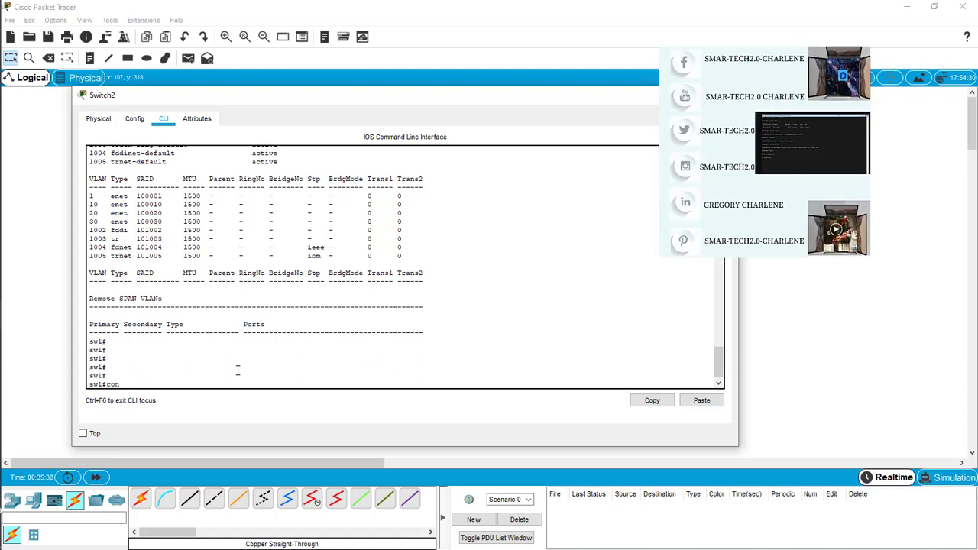
Step: Enter global configuration mode with 'conf t' and return to Switch2's command line
{"action": "key", "text": "Return"}
{"action": "type", "text": "conf t"}
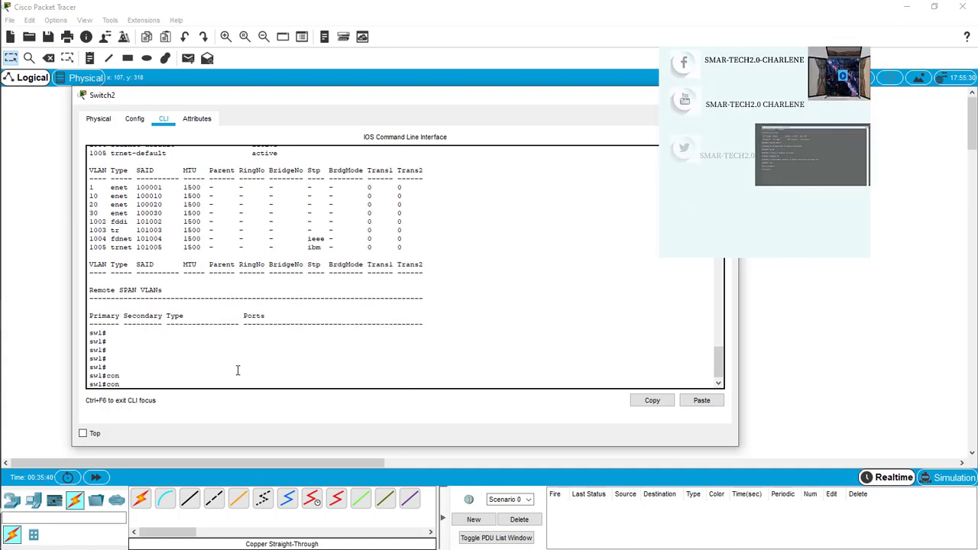
{"action": "key", "text": "Return"}
{"action": "key", "text": "Return"}
{"action": "key", "text": "Return"}
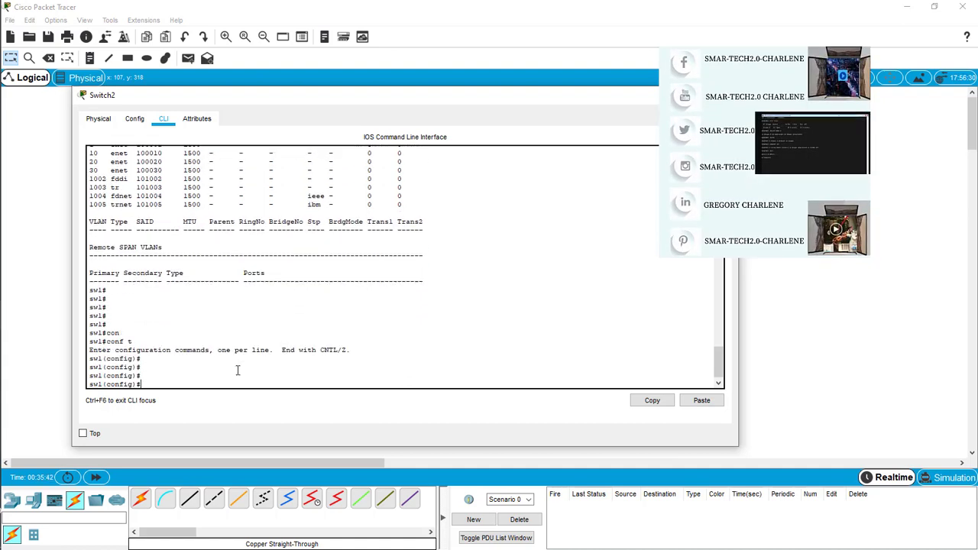
{"action": "key", "text": "Return"}
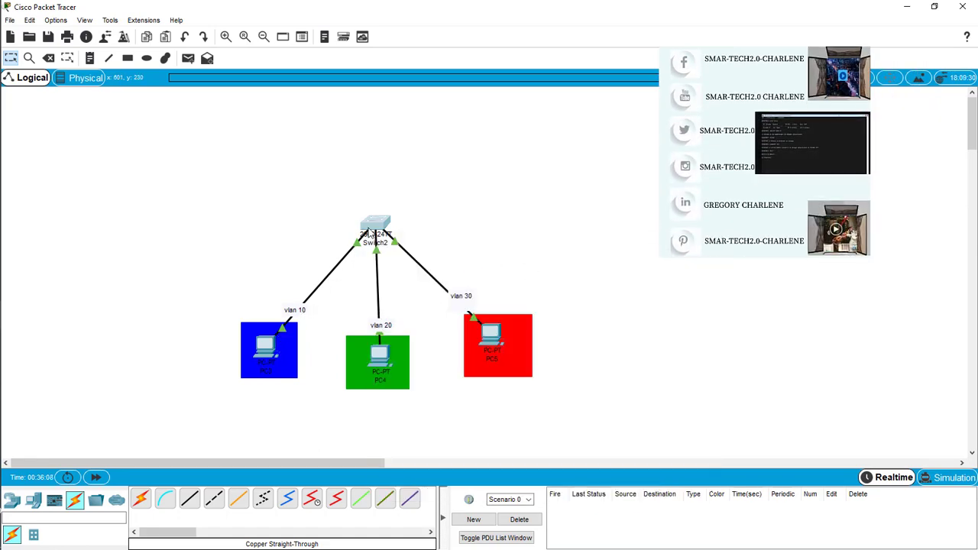
{"action": "left_click", "coordinate": [368, 223]}
{"action": "type", "text": "int"}
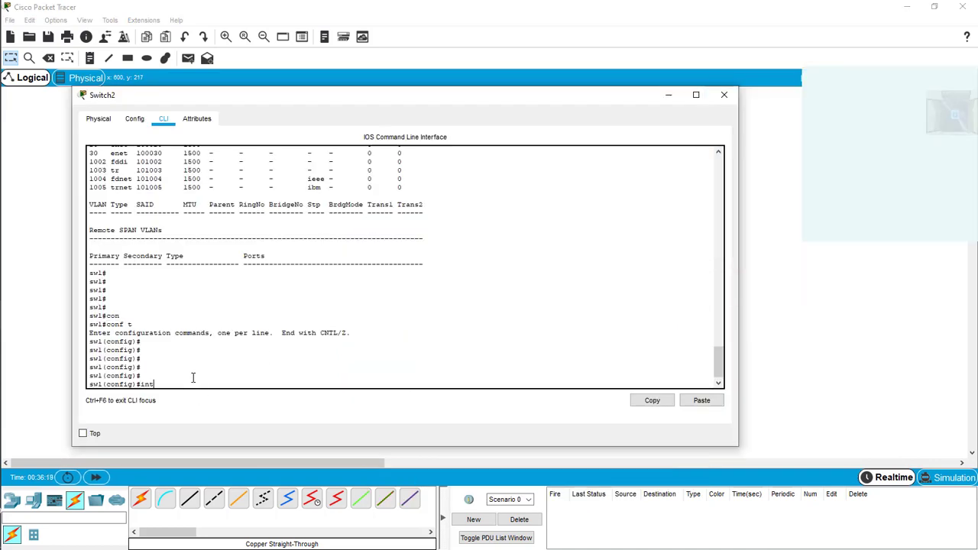
Step: Enter interface FastEthernet0/1 and set it to switchport access mode
{"action": "key", "text": "Tab"}
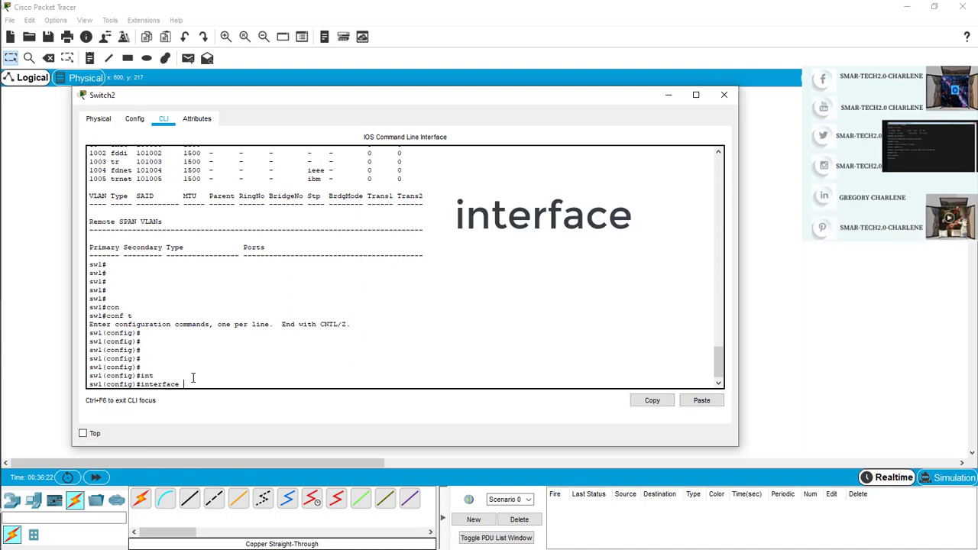
{"action": "type", "text": "fa"}
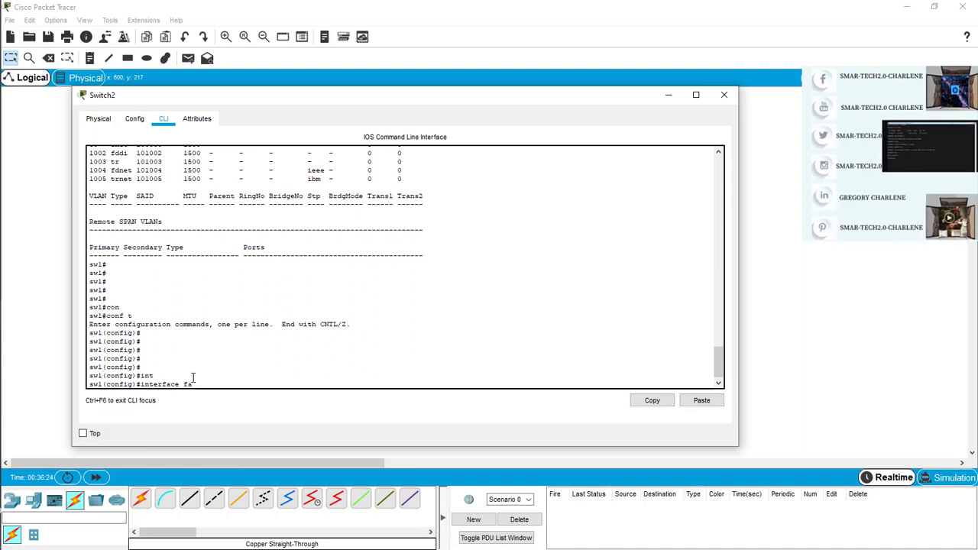
{"action": "key", "text": "Tab"}
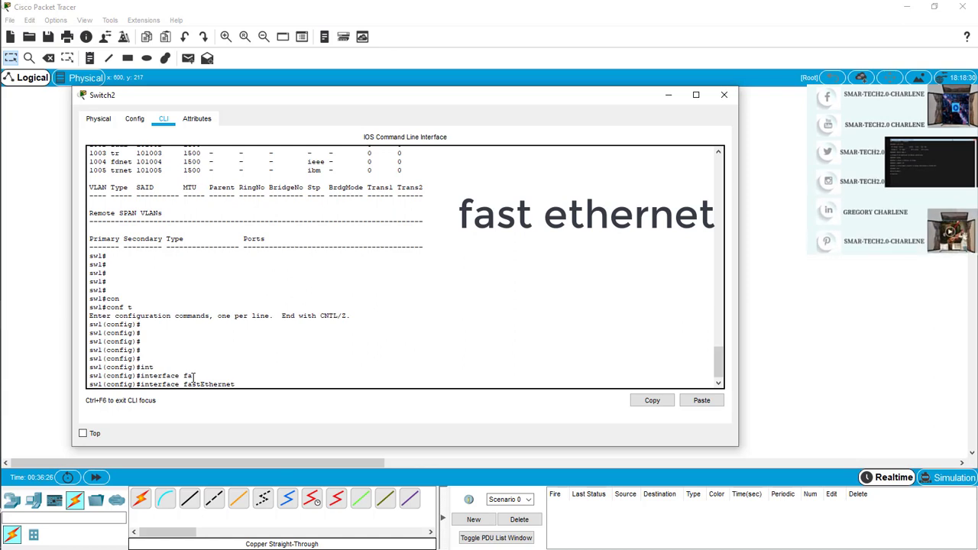
{"action": "type", "text": "0/1"}
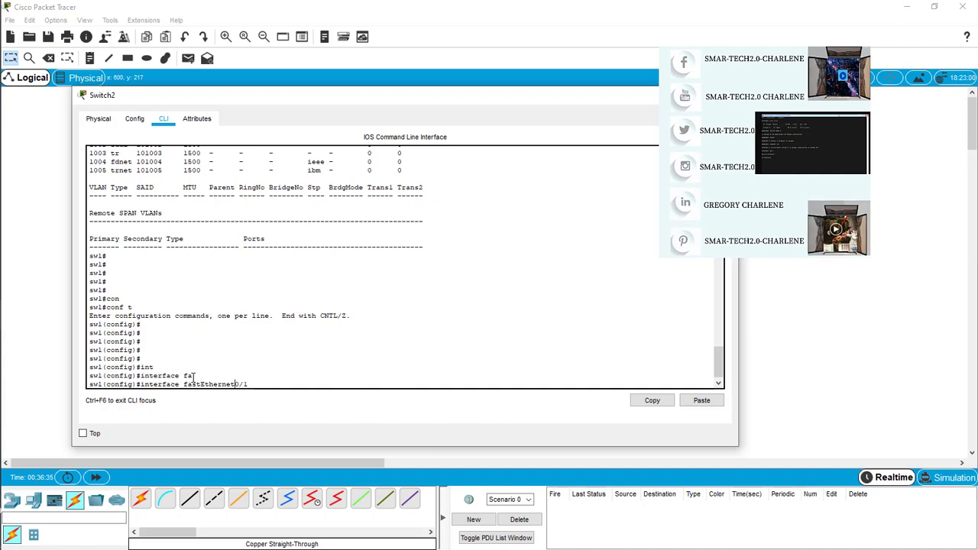
{"action": "key", "text": "Return"}
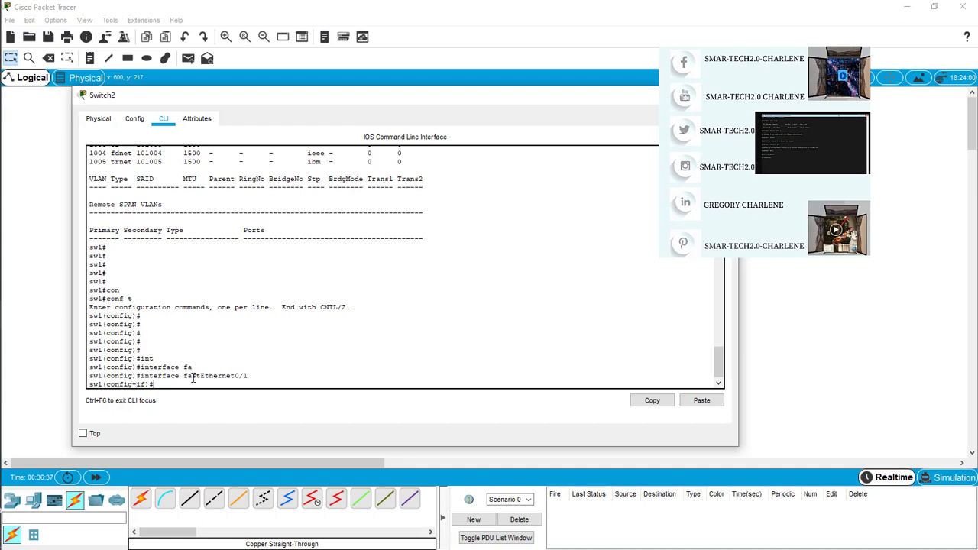
{"action": "type", "text": "sw"}
{"action": "key", "text": "Tab"}
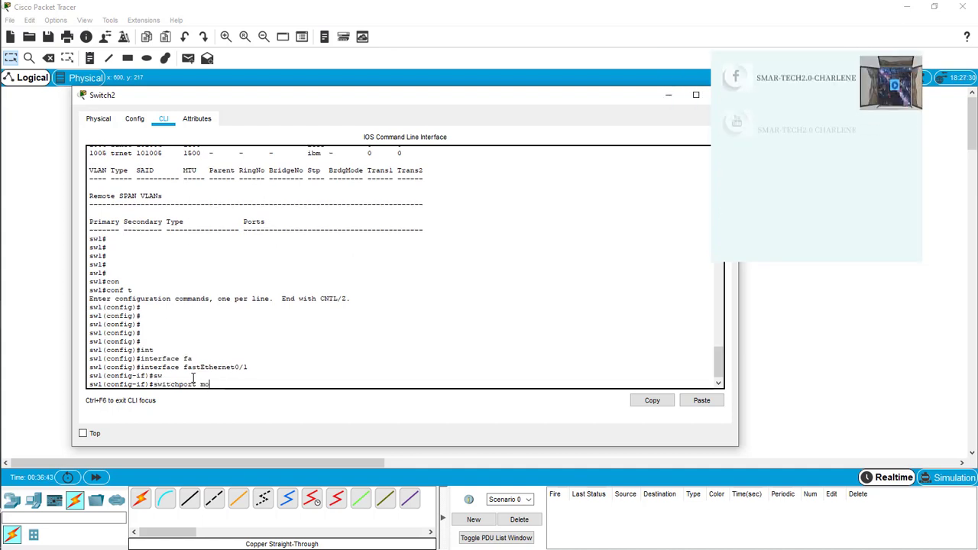
{"action": "type", "text": "de"}
{"action": "key", "text": "Tab"}
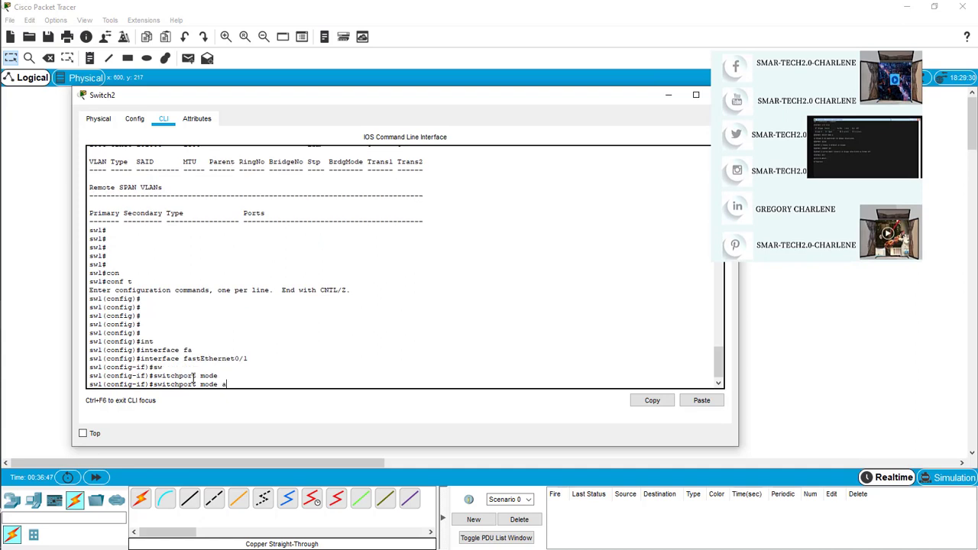
{"action": "key", "text": "Tab"}
{"action": "key", "text": "Return"}
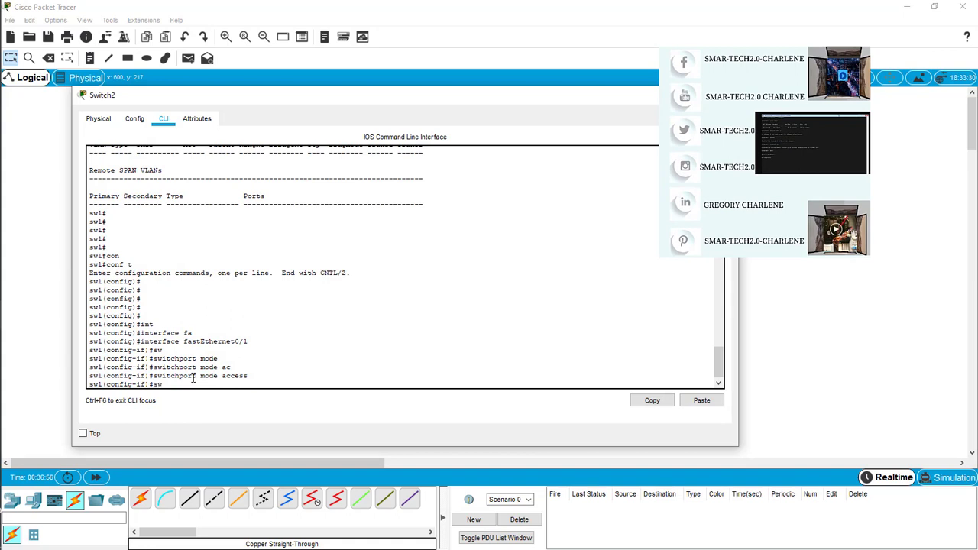
Step: Assign FastEthernet0/1 to access VLAN 10 and exit the interface
{"action": "key", "text": "Tab"}
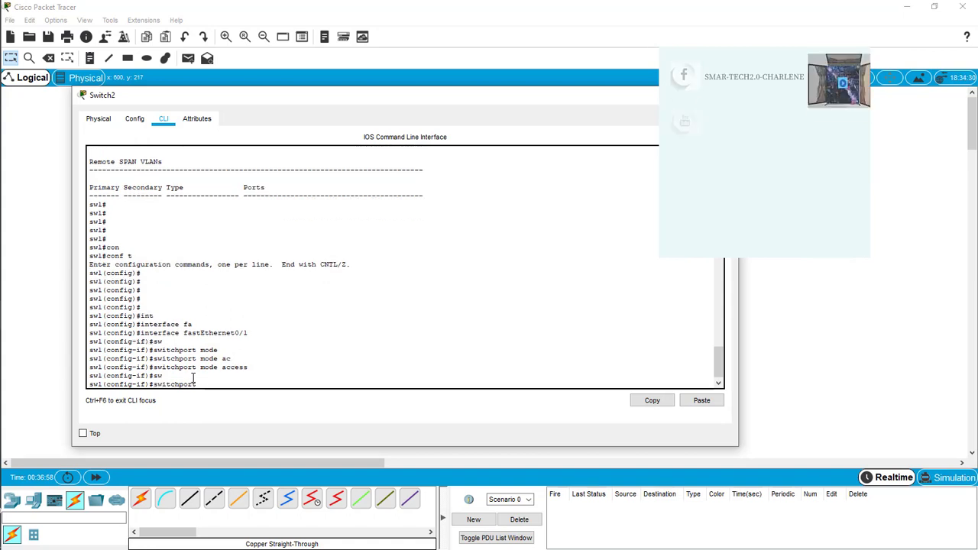
{"action": "type", "text": "ac"}
{"action": "key", "text": "Tab"}
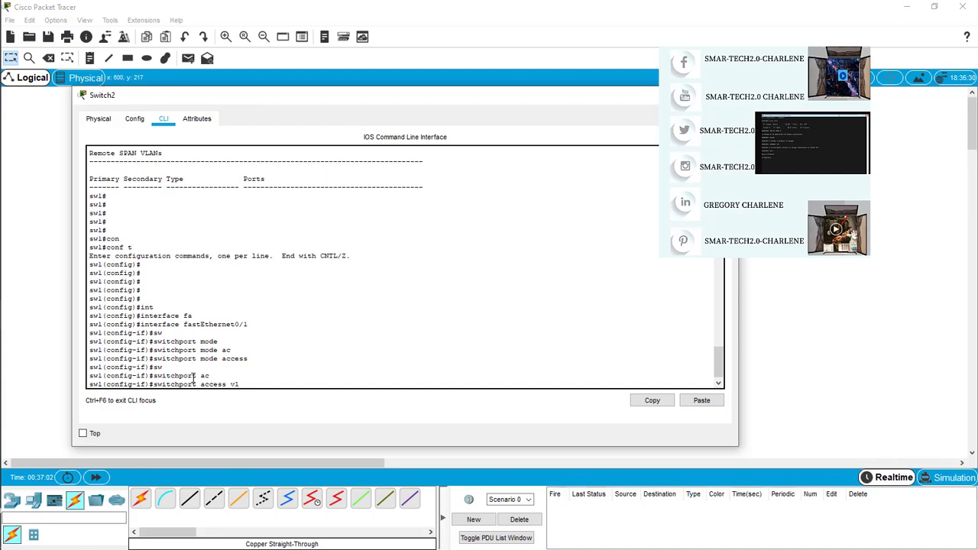
{"action": "type", "text": " 10"}
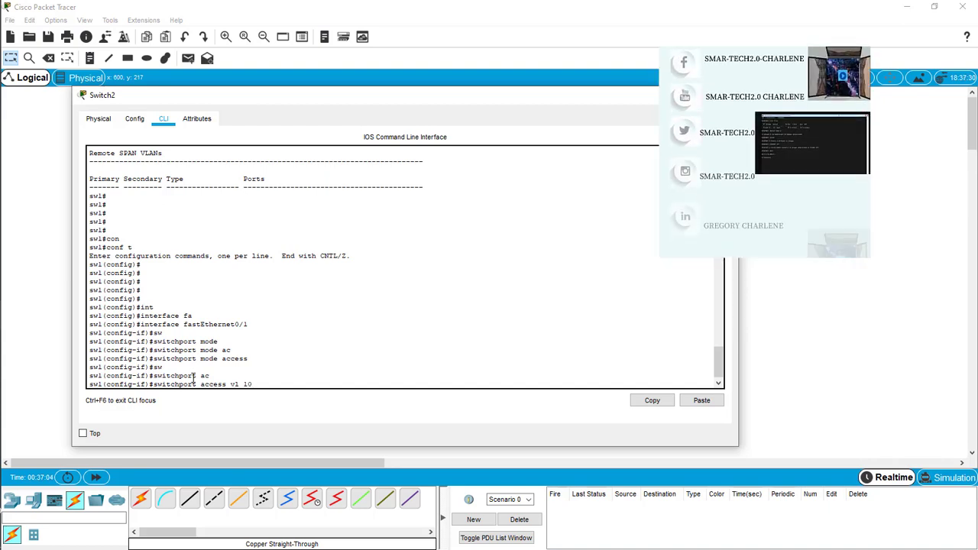
{"action": "key", "text": "Return"}
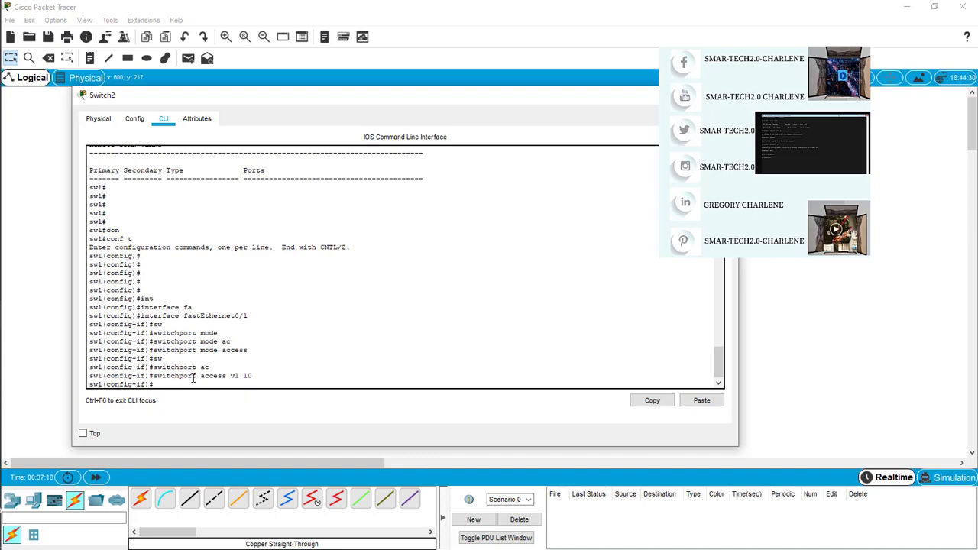
{"action": "type", "text": "e"}
Step: Enter interface FastEthernet0/2 and set it to switchport access mode
{"action": "key", "text": "Return"}
{"action": "key", "text": "Return"}
{"action": "key", "text": "Return"}
{"action": "key", "text": "Return"}
{"action": "type", "text": "ig)#i"}
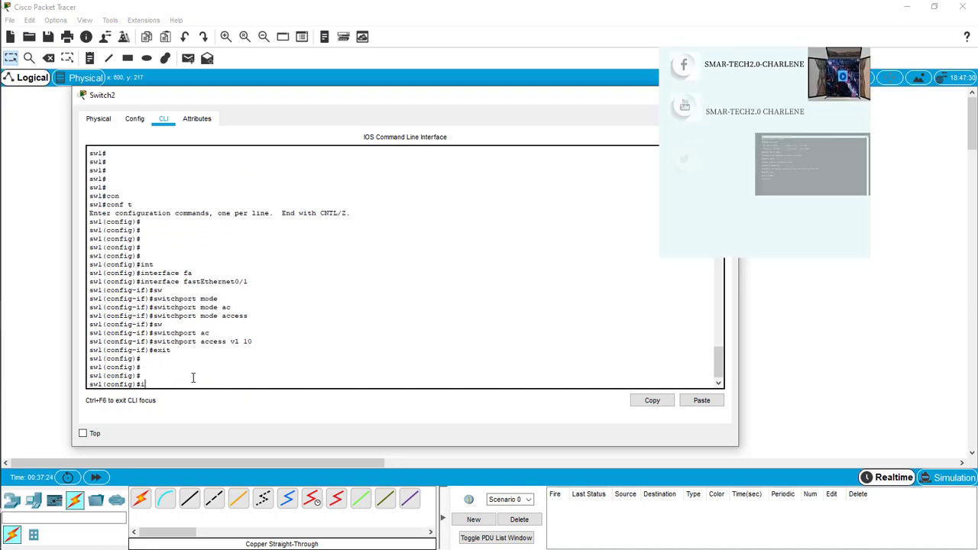
{"action": "type", "text": "nt"}
{"action": "key", "text": "Tab"}
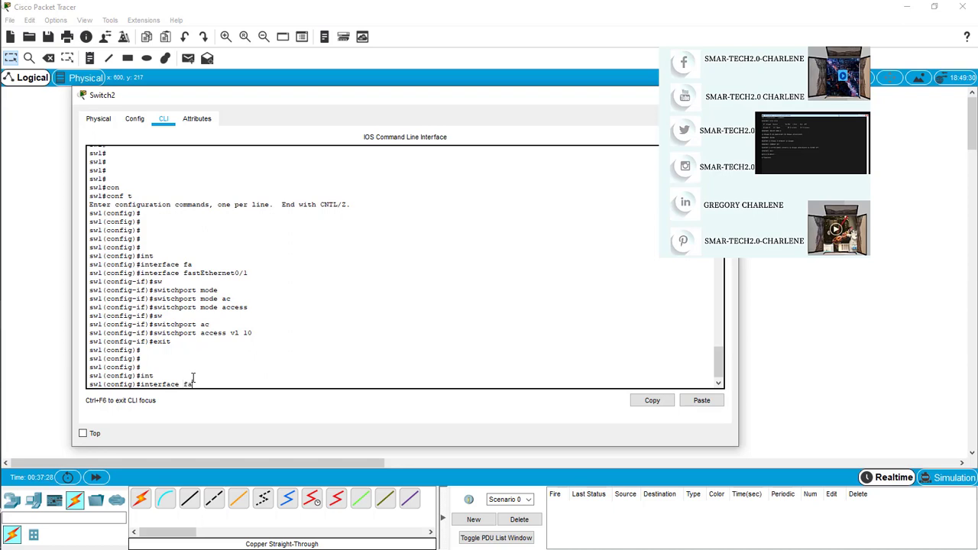
{"action": "key", "text": "Tab"}
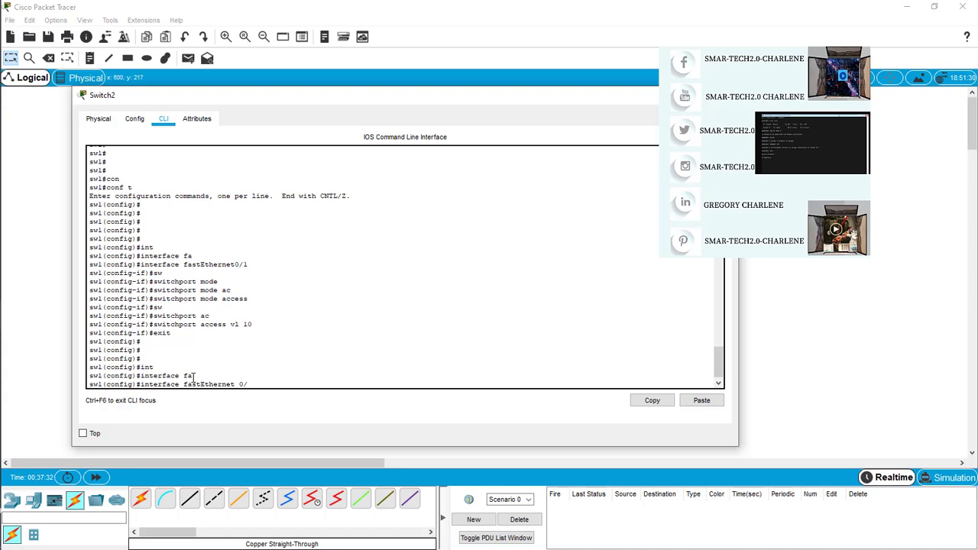
{"action": "type", "text": "2"}
{"action": "key", "text": "Return"}
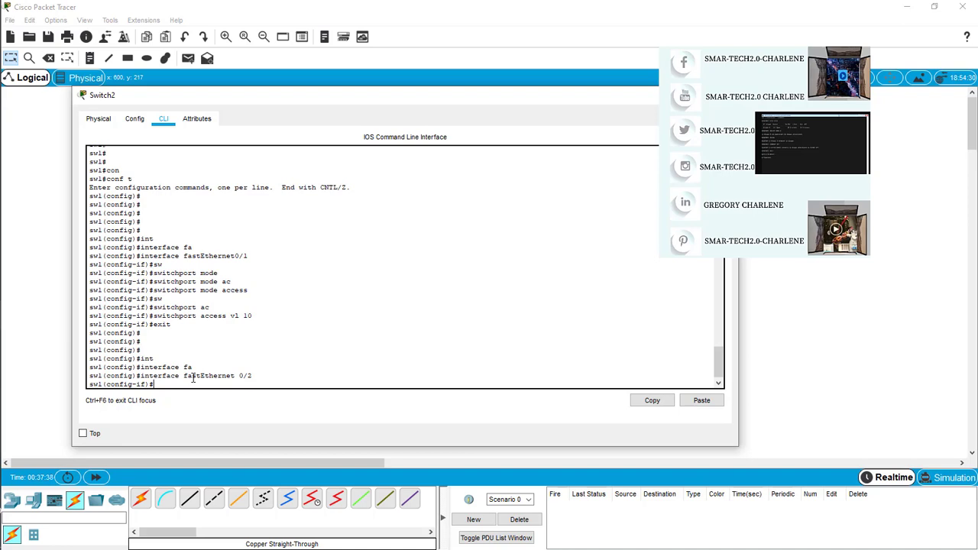
{"action": "type", "text": "switchport"}
{"action": "key", "text": "Tab"}
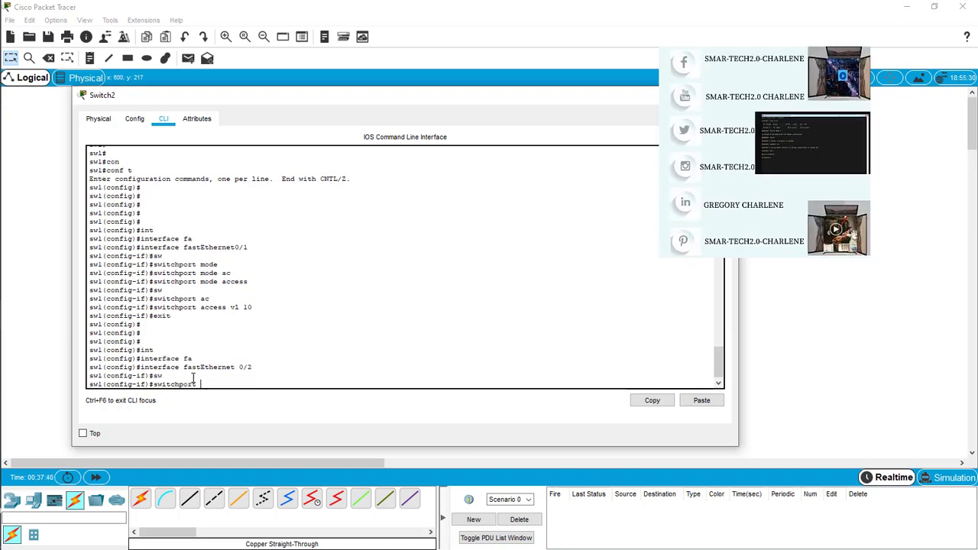
{"action": "type", "text": "o"}
{"action": "key", "text": "Tab"}
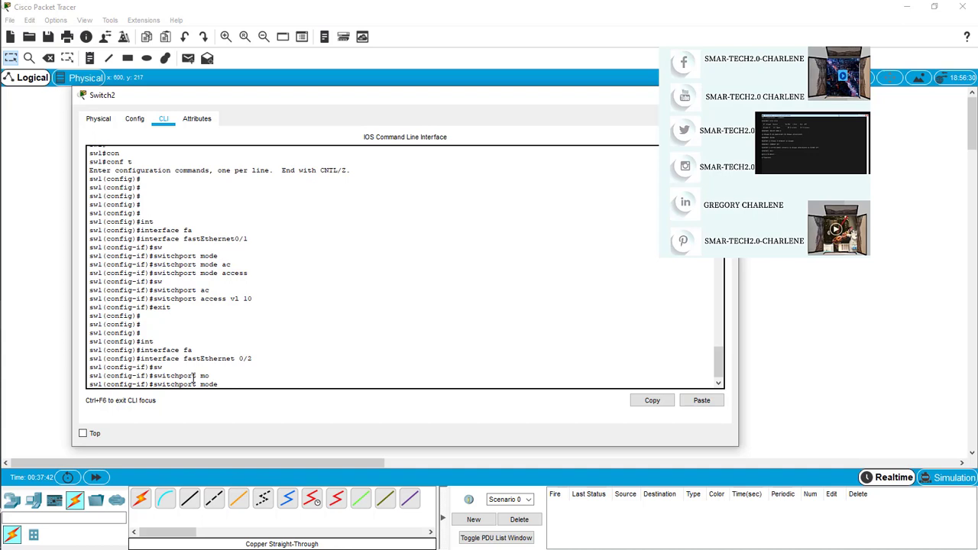
{"action": "type", "text": "  ac"}
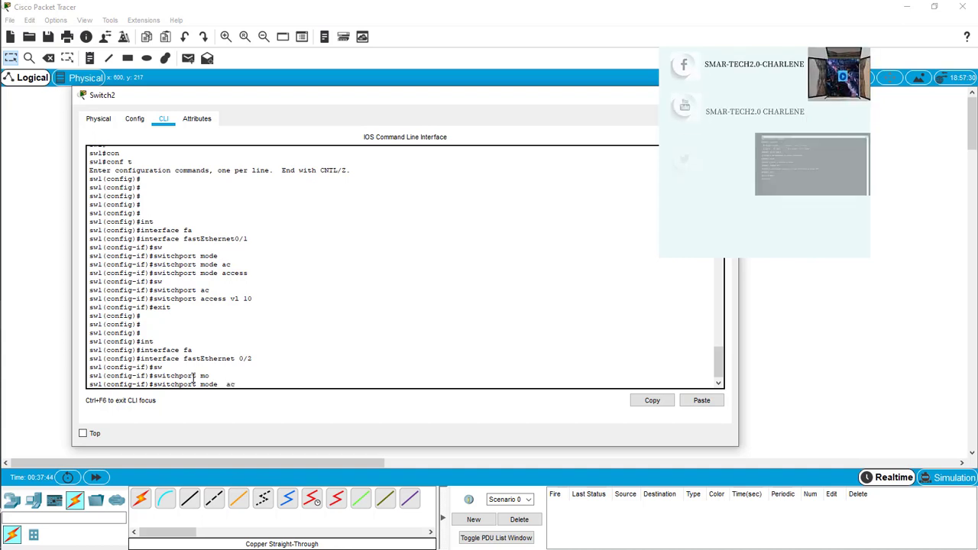
{"action": "key", "text": "Return"}
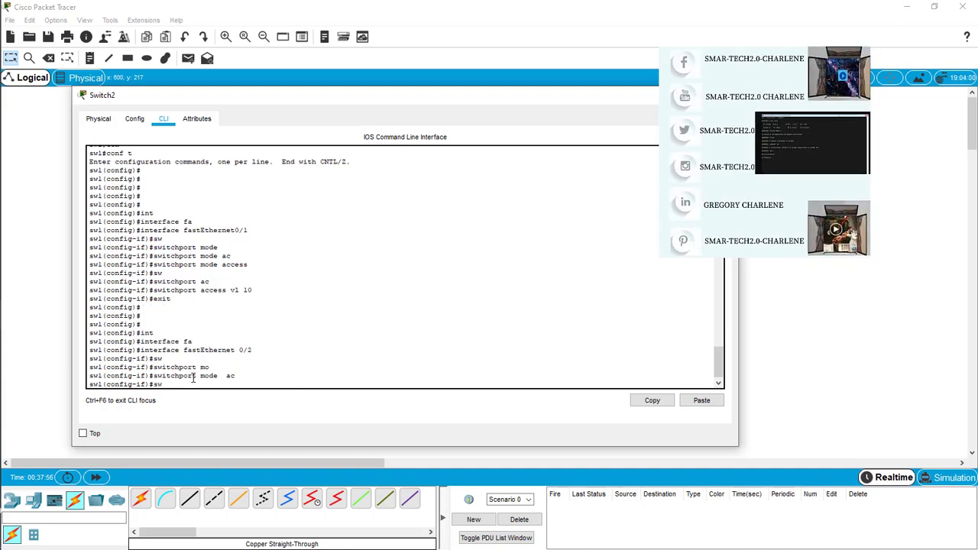
Step: Assign FastEthernet0/2 to access VLAN 20 and leave the interface configuration
{"action": "key", "text": "Tab"}
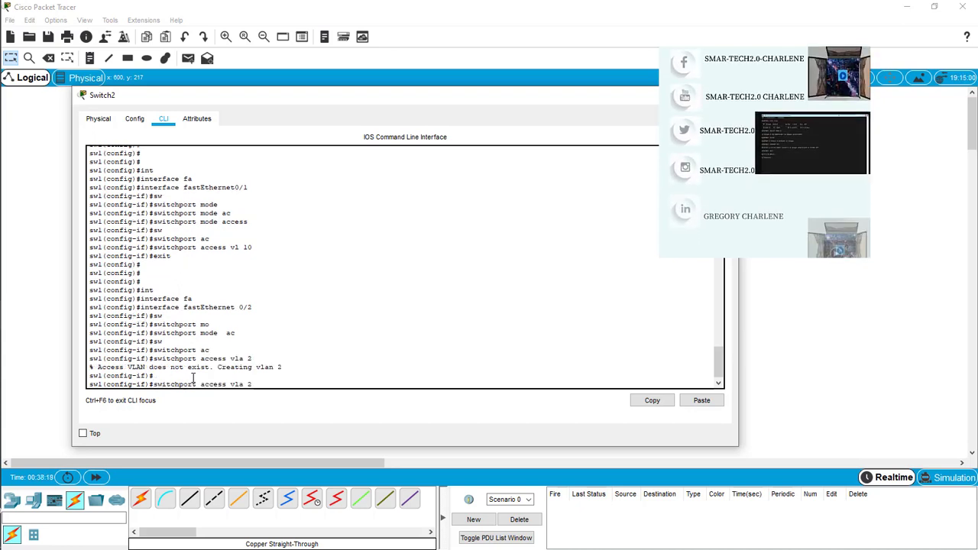
{"action": "key", "text": "Up"}
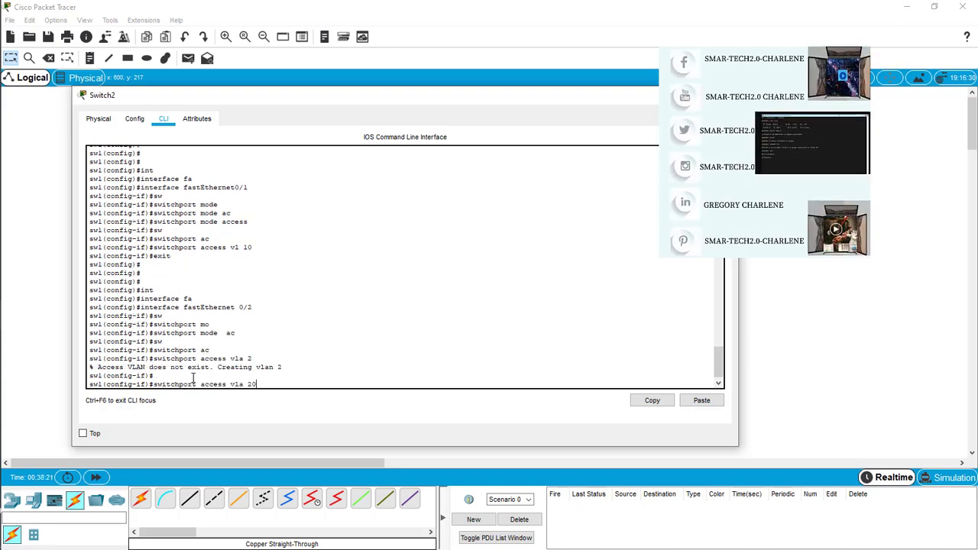
{"action": "key", "text": "Return"}
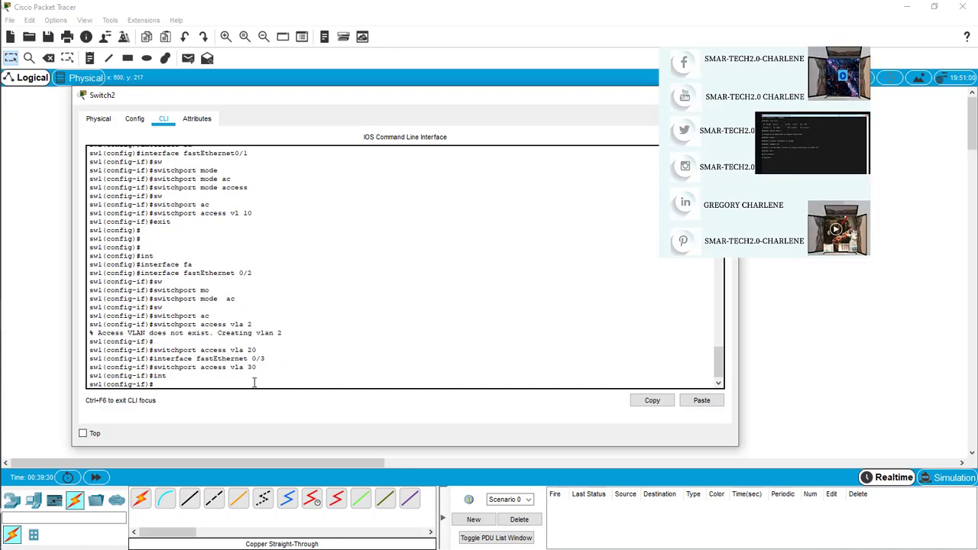
{"action": "key", "text": "Return"}
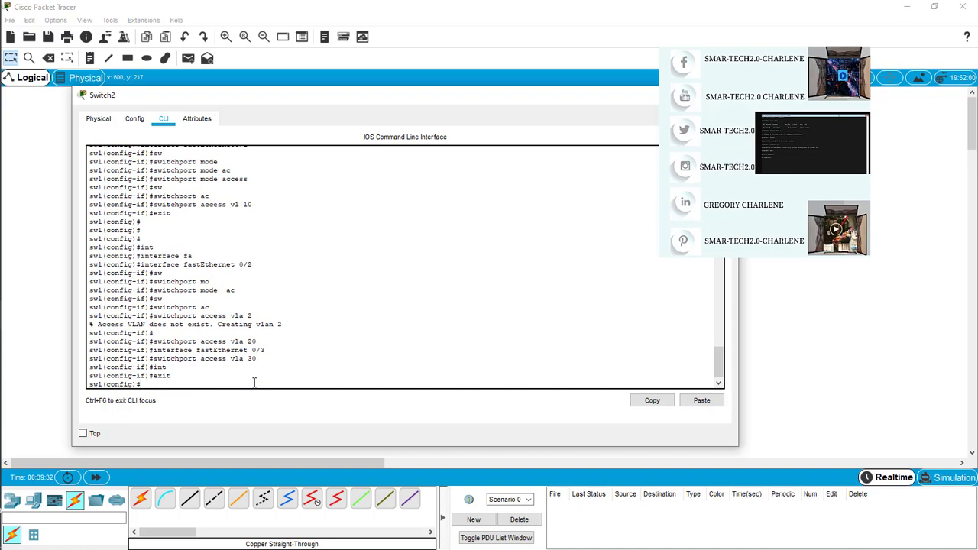
{"action": "key", "text": "Return"}
{"action": "key", "text": "Return"}
{"action": "key", "text": "Return"}
{"action": "type", "text": "int f"}
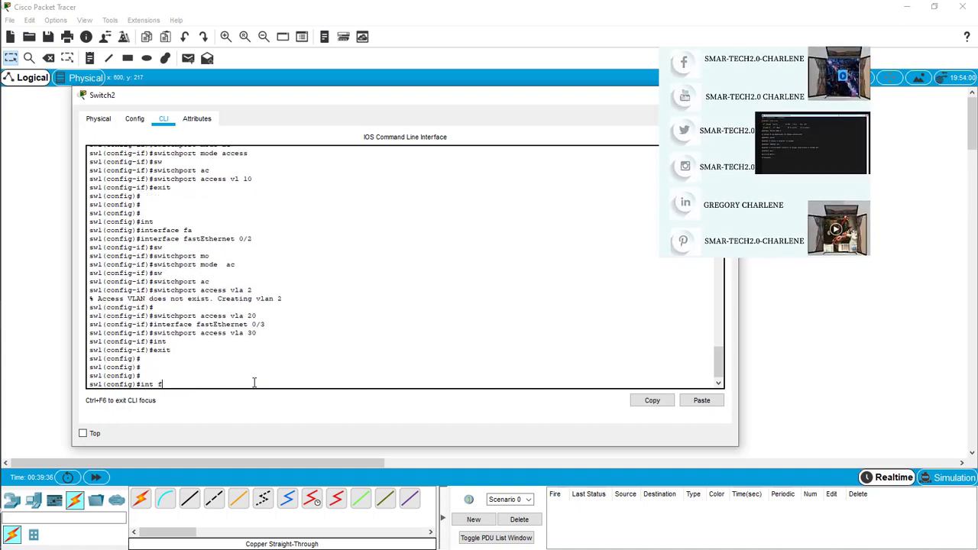
Step: Enter interface FastEthernet0/3 and set it to switchport access mode
{"action": "type", "text": "a"}
{"action": "key", "text": "Tab"}
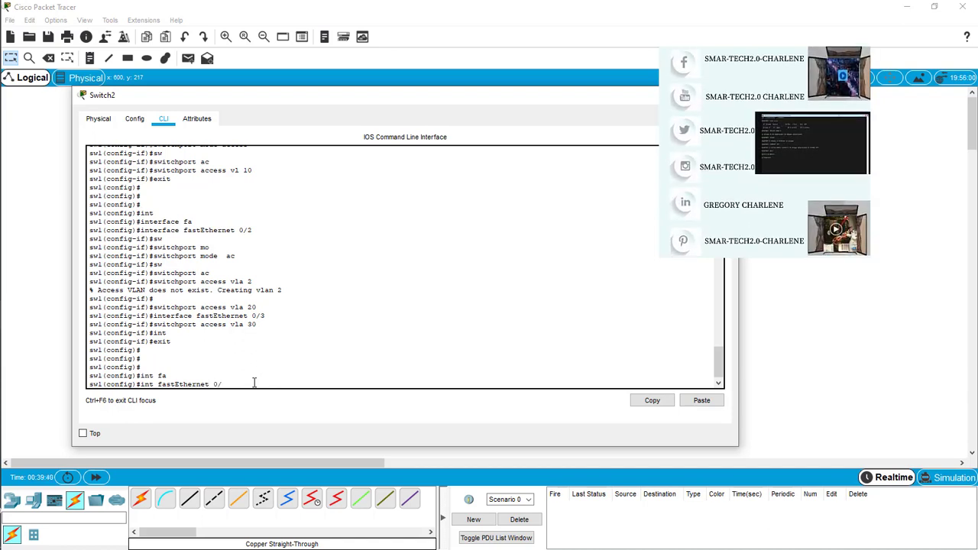
{"action": "type", "text": "3"}
{"action": "key", "text": "Return"}
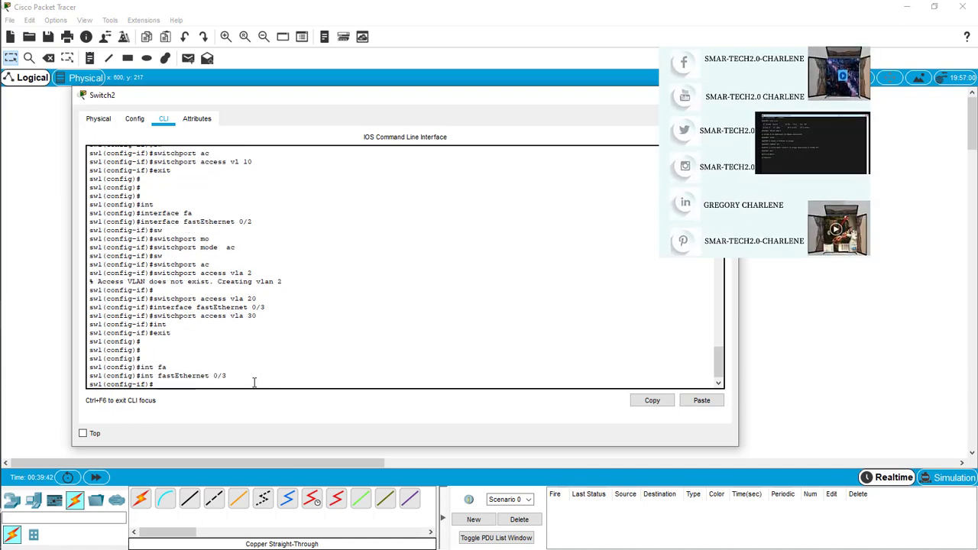
{"action": "type", "text": "sw"}
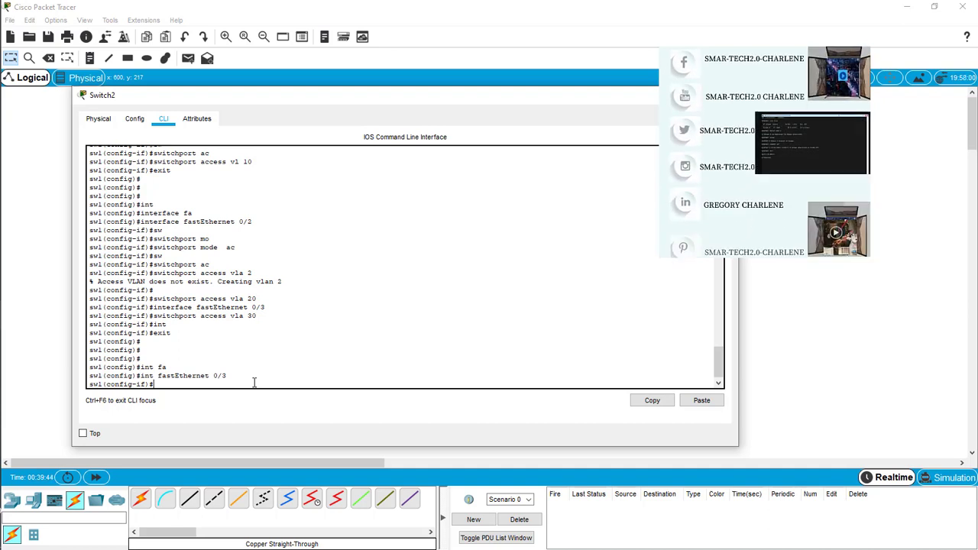
{"action": "key", "text": "Tab"}
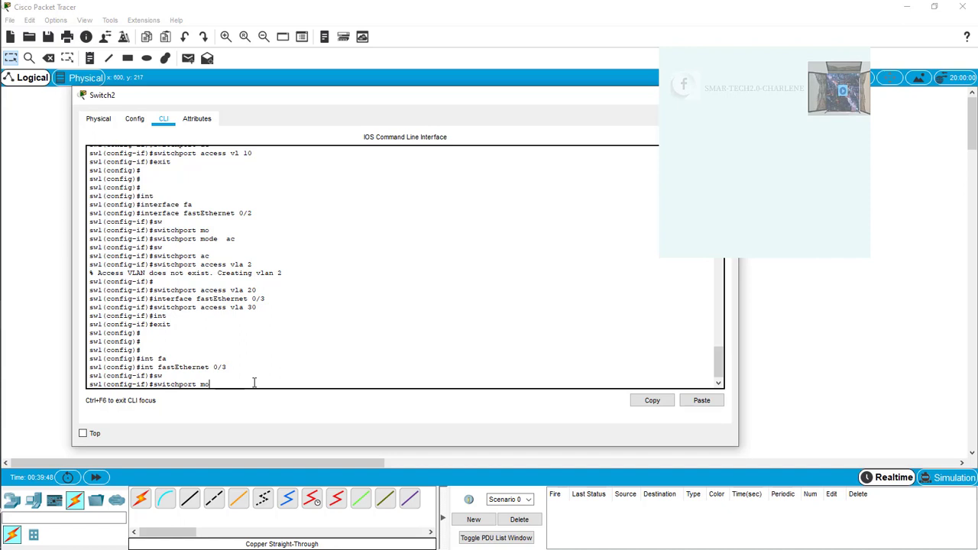
{"action": "type", "text": "de ac"}
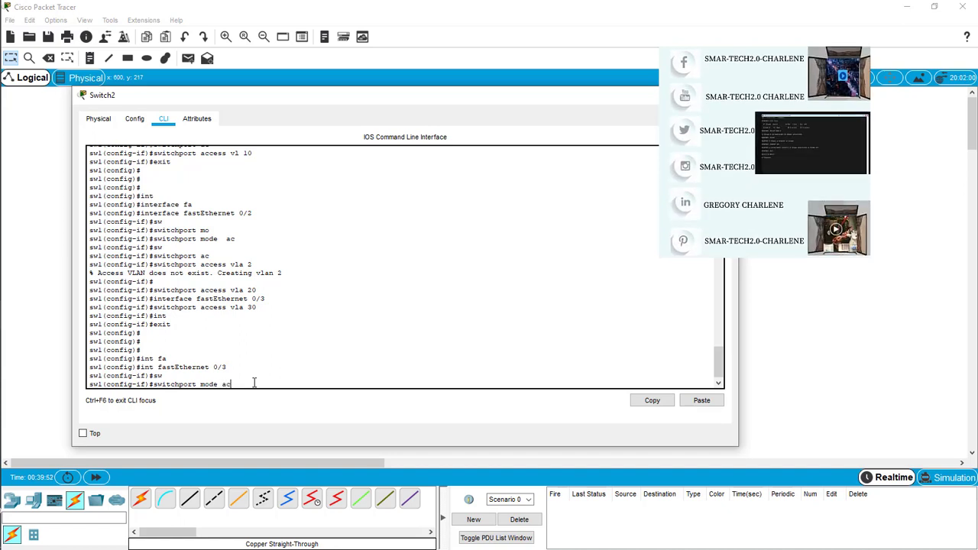
{"action": "key", "text": "Tab"}
{"action": "key", "text": "Return"}
Step: Assign FastEthernet0/3 to access VLAN 30 and start the 'do write' save
{"action": "type", "text": "sw1(config-if)#"}
{"action": "key", "text": "Tab"}
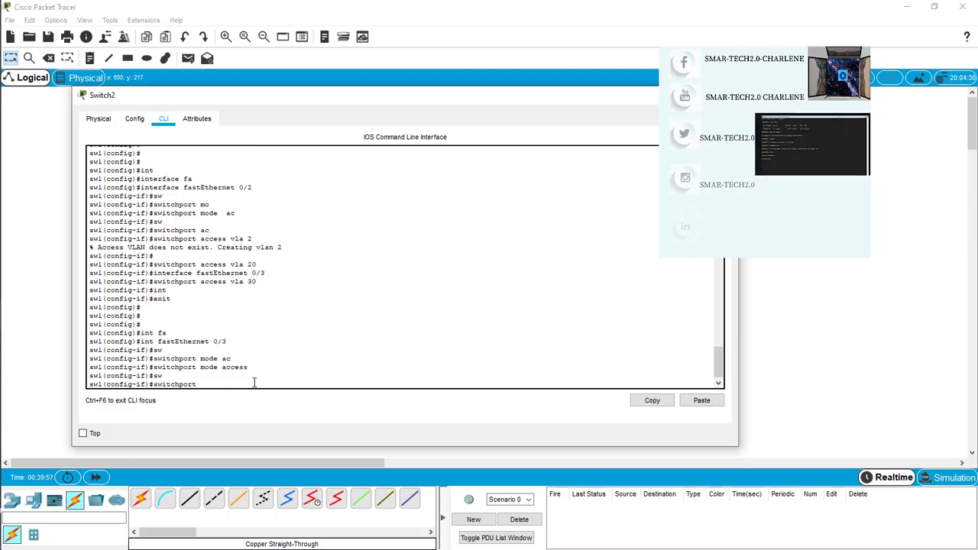
{"action": "type", "text": "ac"}
{"action": "key", "text": "Tab"}
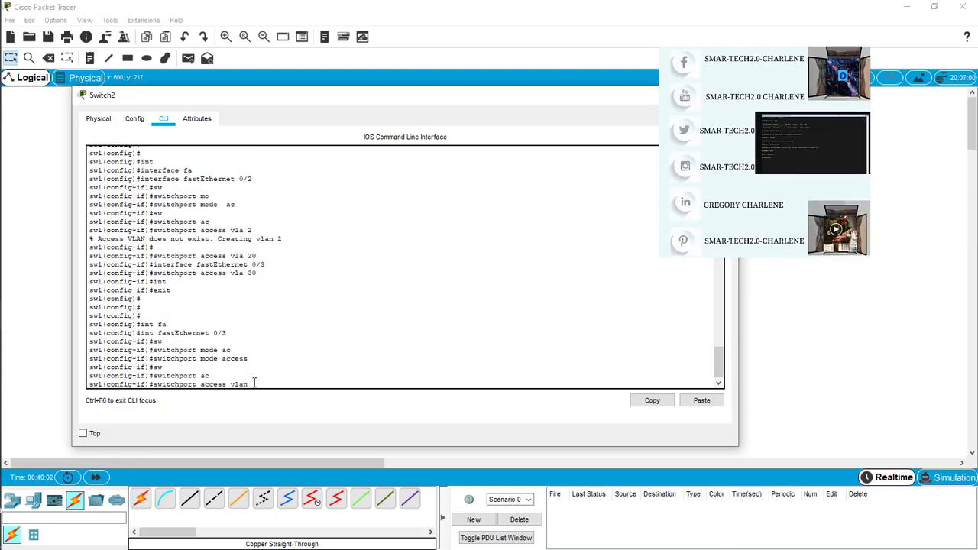
{"action": "type", "text": "30"}
{"action": "key", "text": "Return"}
{"action": "key", "text": "Return"}
{"action": "key", "text": "Return"}
{"action": "type", "text": "do "}
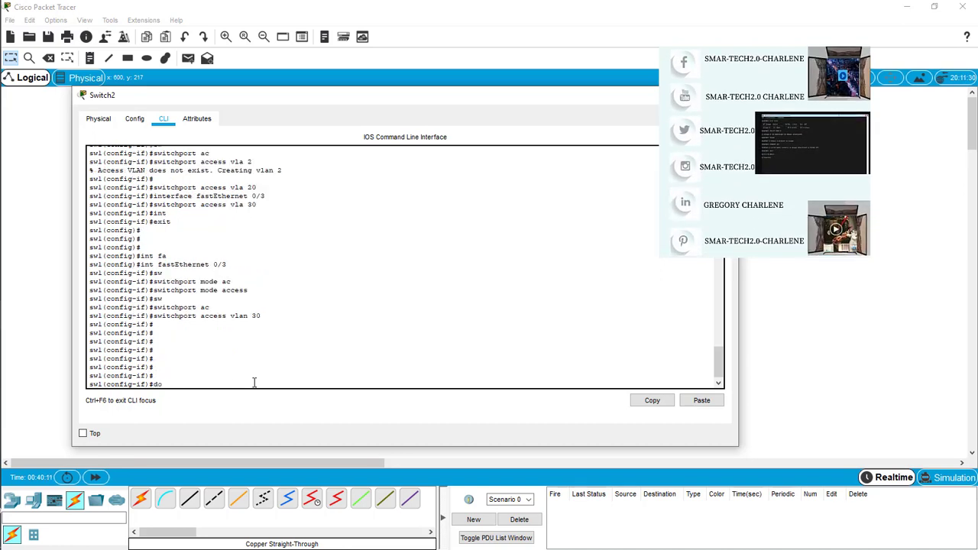
{"action": "type", "text": "w"}
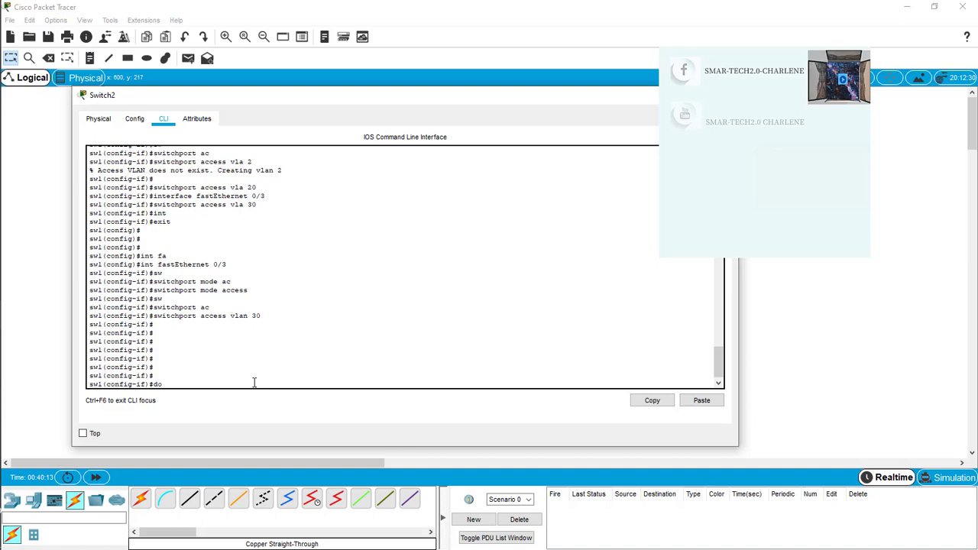
Step: Save the configuration, exit with 'end', and display the VLAN table with 'sh vl'
{"action": "key", "text": "Return"}
{"action": "key", "text": "Return"}
{"action": "key", "text": "Return"}
{"action": "key", "text": "Return"}
{"action": "key", "text": "Return"}
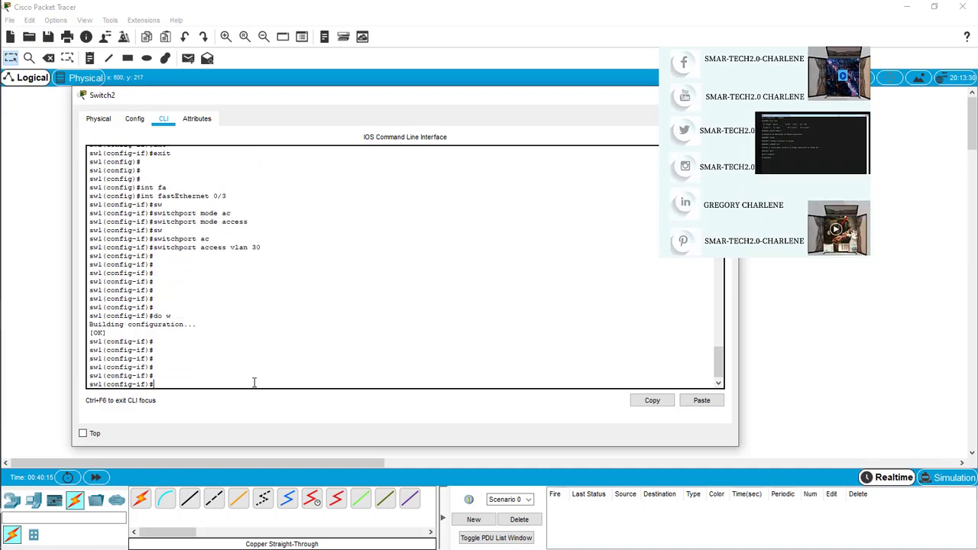
{"action": "key", "text": "Return"}
{"action": "key", "text": "Return"}
{"action": "type", "text": "en"}
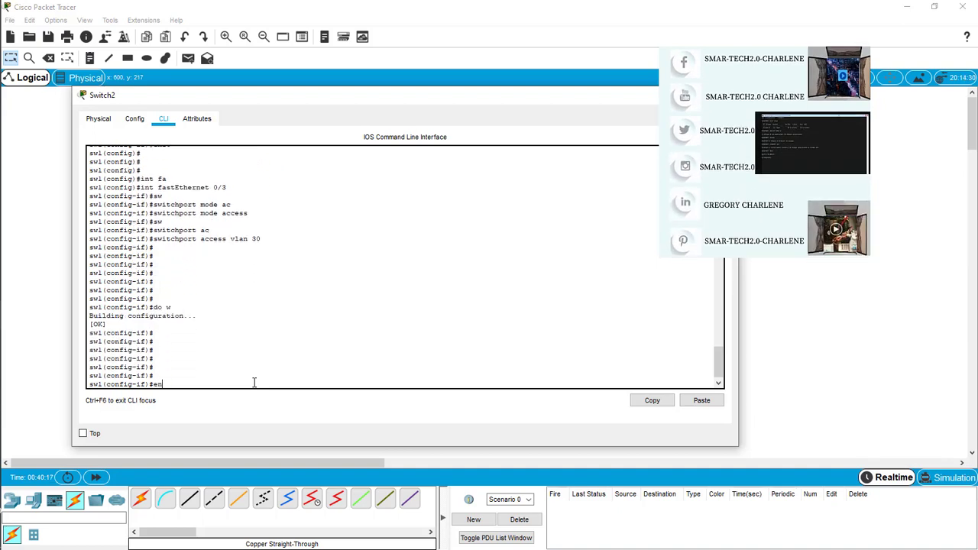
{"action": "type", "text": "d"}
{"action": "key", "text": "Return"}
{"action": "key", "text": "Return"}
{"action": "key", "text": "Return"}
{"action": "key", "text": "Return"}
{"action": "key", "text": "Return"}
{"action": "key", "text": "Return"}
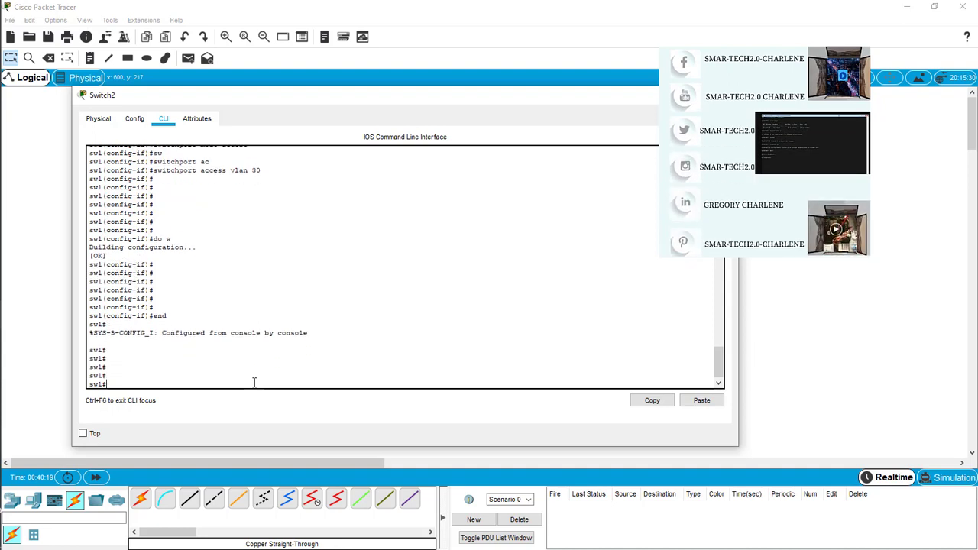
{"action": "key", "text": "Return"}
{"action": "type", "text": "sh"}
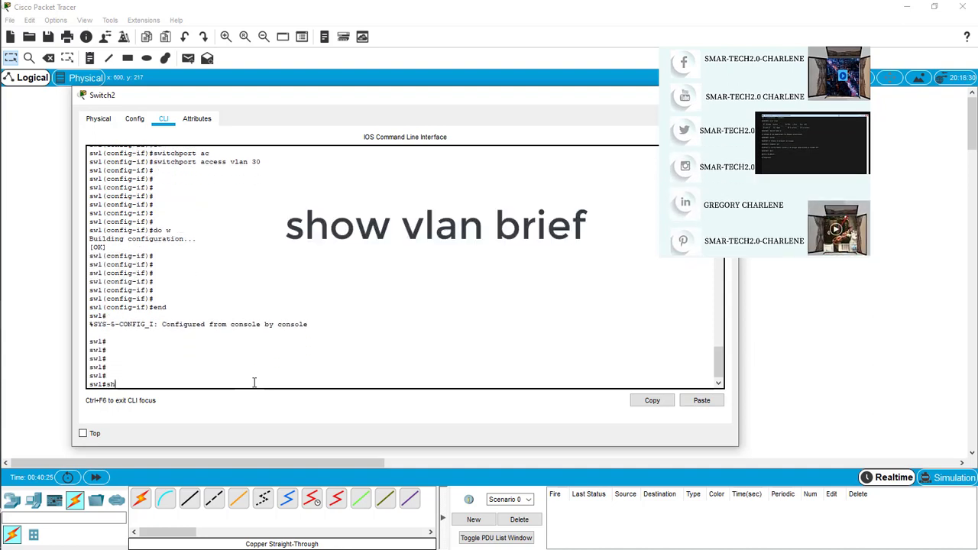
{"action": "type", "text": "l"}
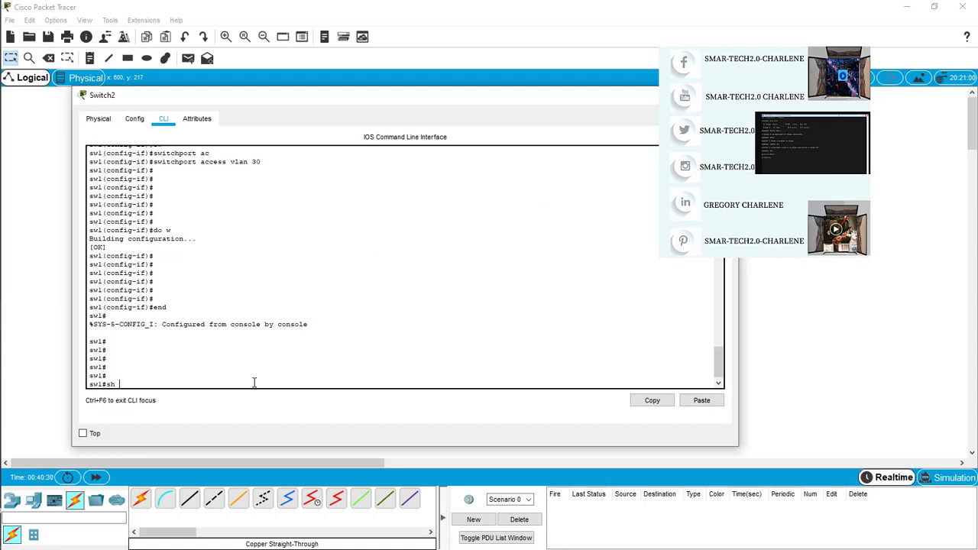
{"action": "type", "text": "l"}
{"action": "key", "text": "Return"}
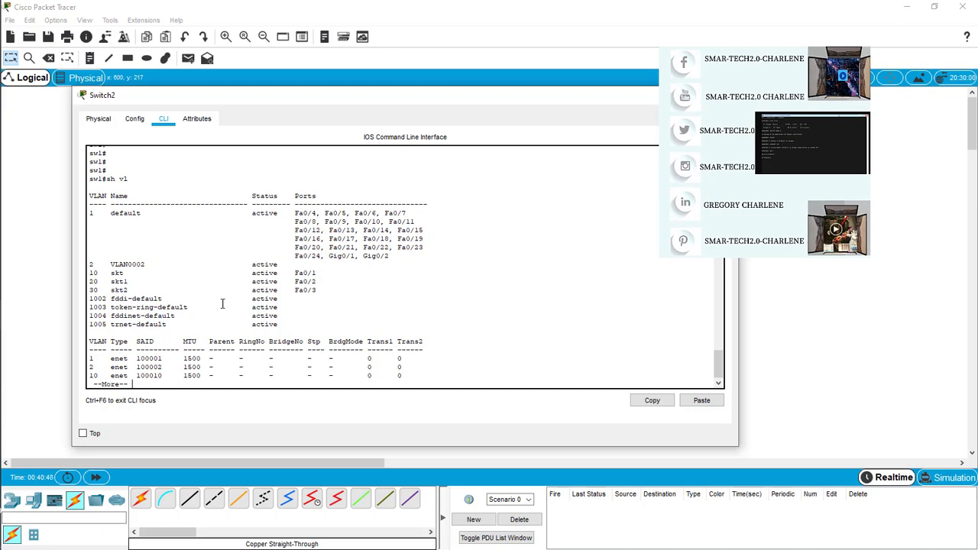
Step: Highlight the VLAN 10, 20 and 30 rows showing Fa0/1, Fa0/2 and Fa0/3
{"action": "left_click_drag", "start_coordinate": [317, 291], "coordinate": [90, 270]}
{"action": "left_click", "coordinate": [309, 275]}
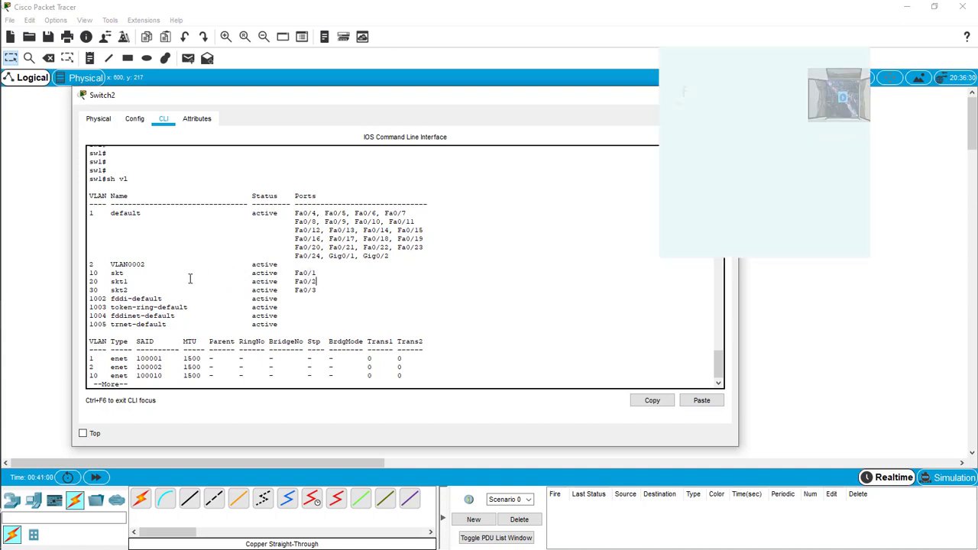
{"action": "left_click_drag", "start_coordinate": [317, 281], "coordinate": [232, 284]}
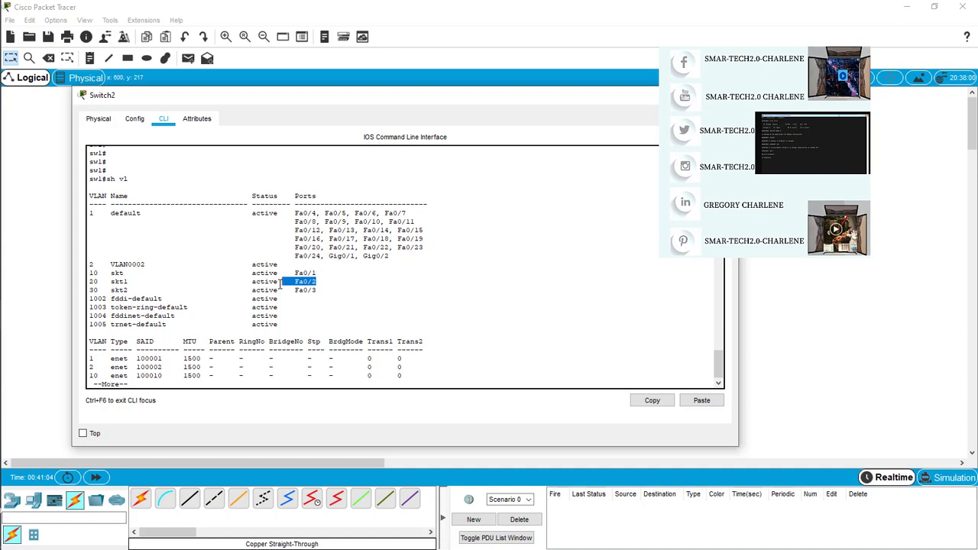
{"action": "left_click_drag", "start_coordinate": [318, 281], "coordinate": [158, 290]}
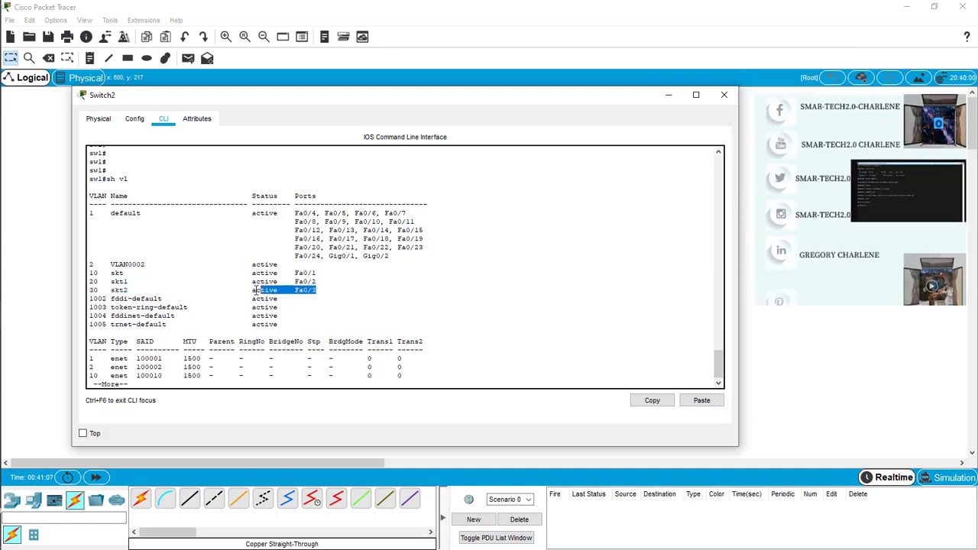
{"action": "left_click_drag", "start_coordinate": [318, 291], "coordinate": [90, 298]}
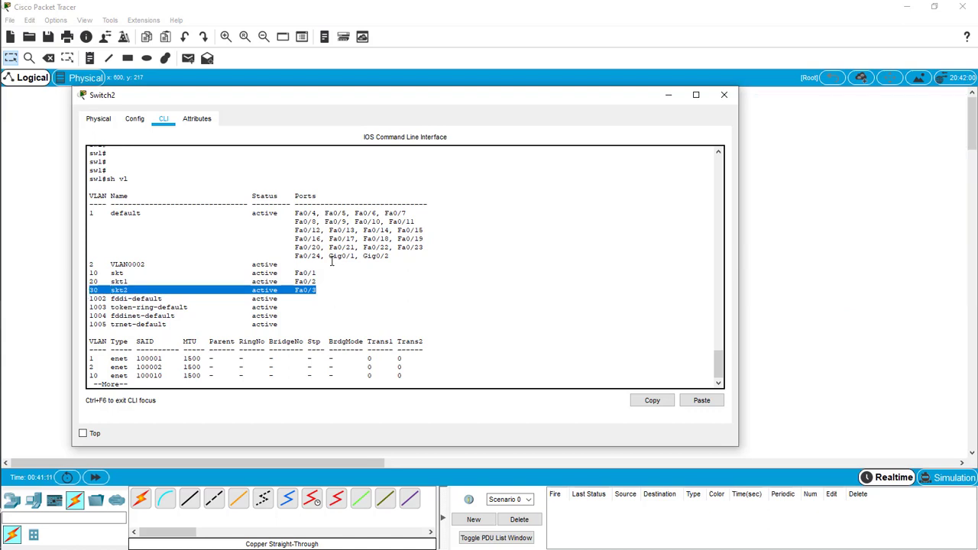
{"action": "left_click", "coordinate": [352, 327]}
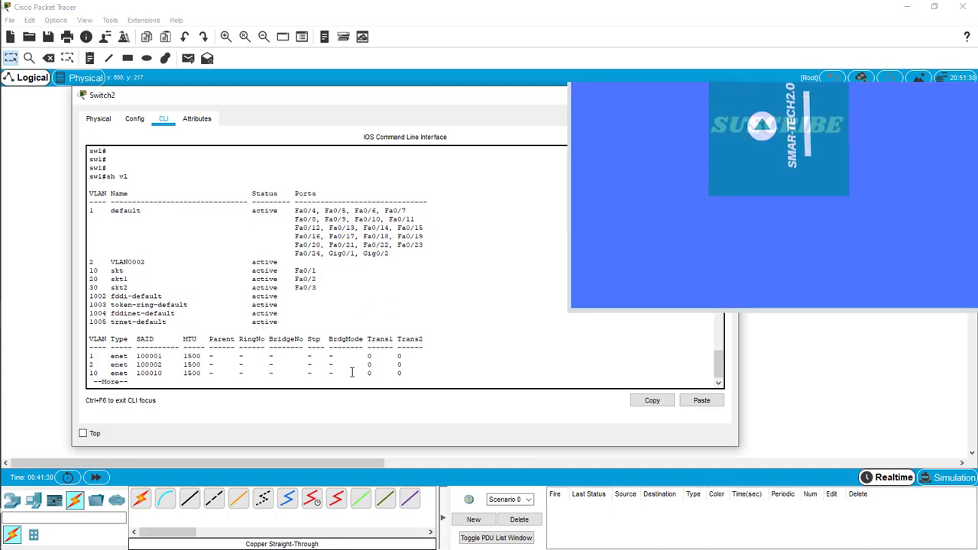
Step: Page through the remaining VLAN output and type 'conf t' for global configuration
{"action": "key", "text": "space"}
{"action": "key", "text": "space"}
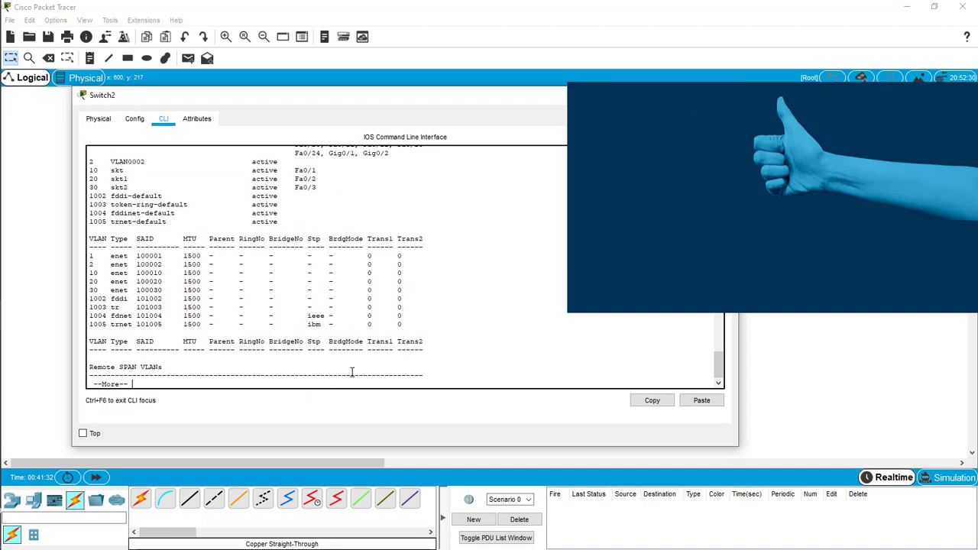
{"action": "key", "text": "Return"}
{"action": "key", "text": "Return"}
{"action": "key", "text": "Return"}
{"action": "key", "text": "Return"}
{"action": "key", "text": "Return"}
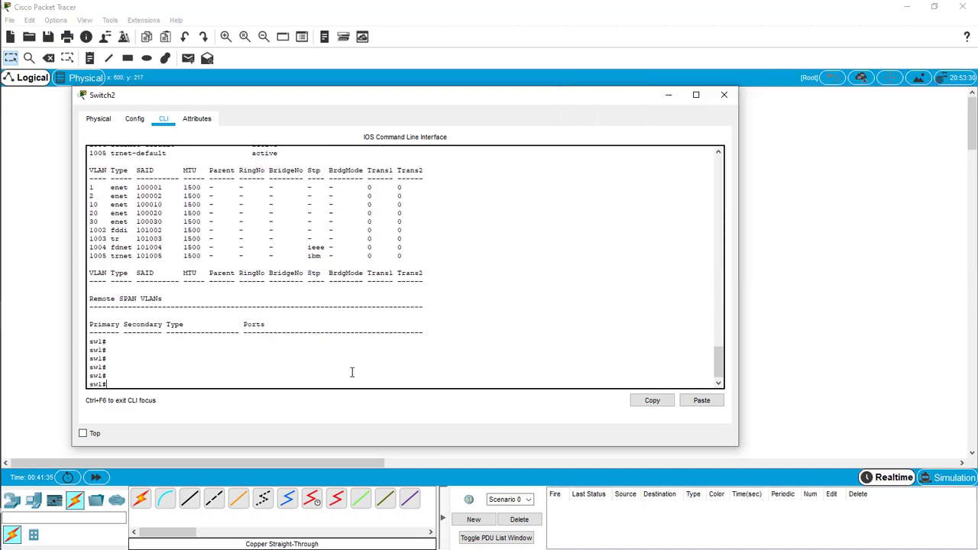
{"action": "type", "text": "co"}
{"action": "type", "text": "nf"}
{"action": "type", "text": " t"}
Step: Remove the stray VLAN 2 with 'no vlan 2' in global configuration mode
{"action": "key", "text": "Return"}
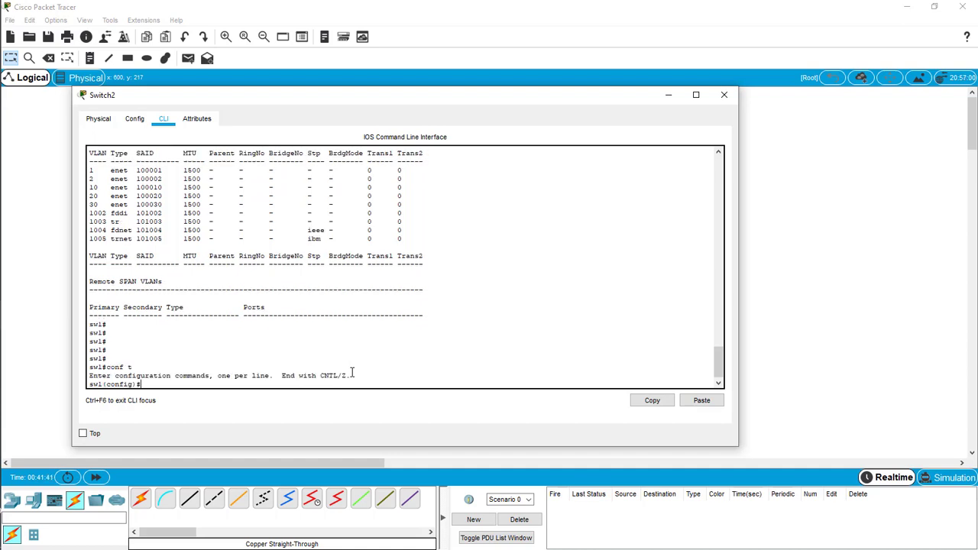
{"action": "key", "text": "Return"}
{"action": "key", "text": "Return"}
{"action": "key", "text": "Return"}
{"action": "key", "text": "Return"}
{"action": "key", "text": "Return"}
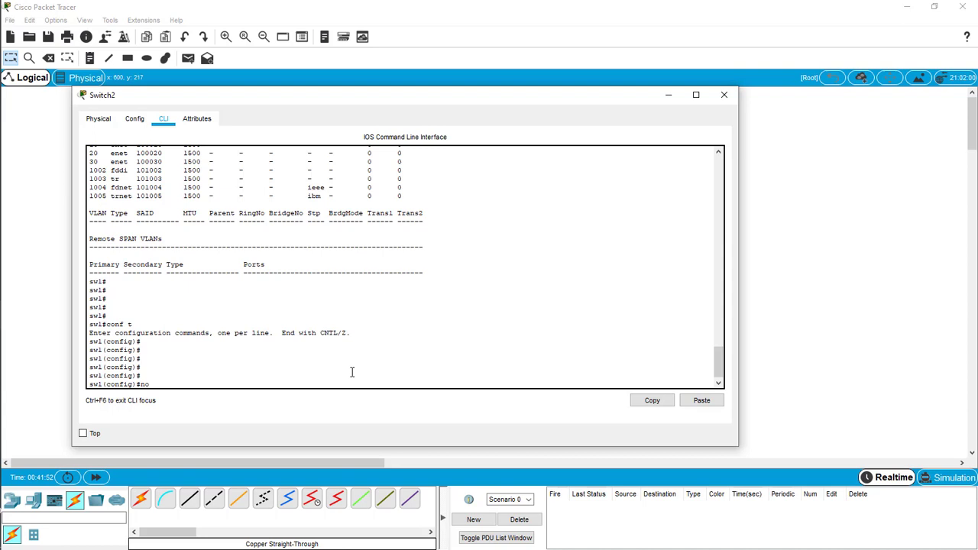
{"action": "scroll", "coordinate": [352, 372], "scroll_direction": "up", "scroll_amount": 5}
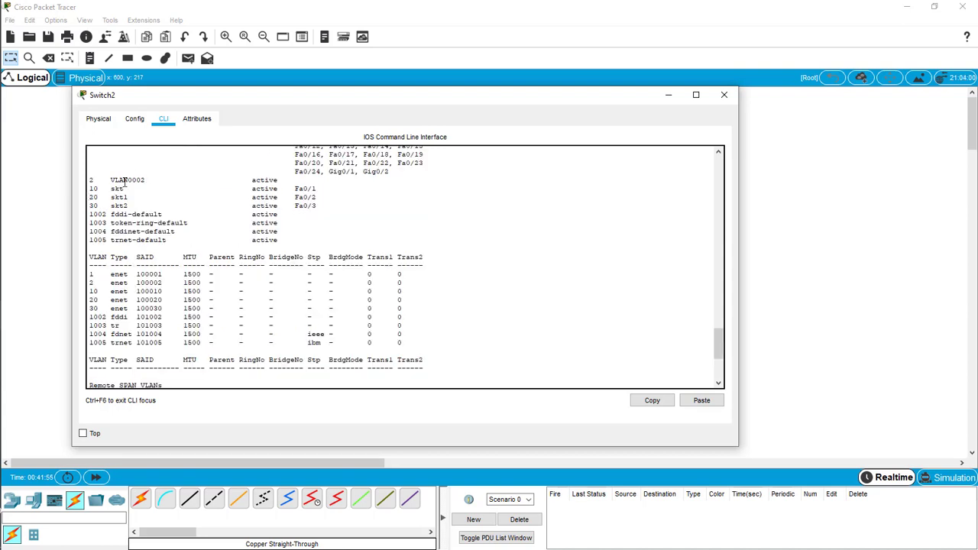
{"action": "scroll", "coordinate": [203, 349], "scroll_direction": "down", "scroll_amount": 7}
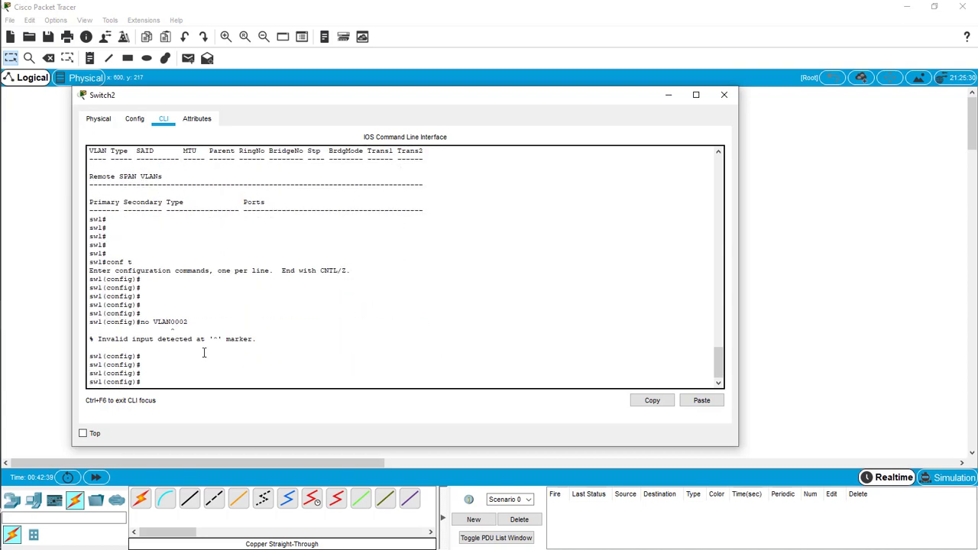
{"action": "left_click", "coordinate": [172, 300]}
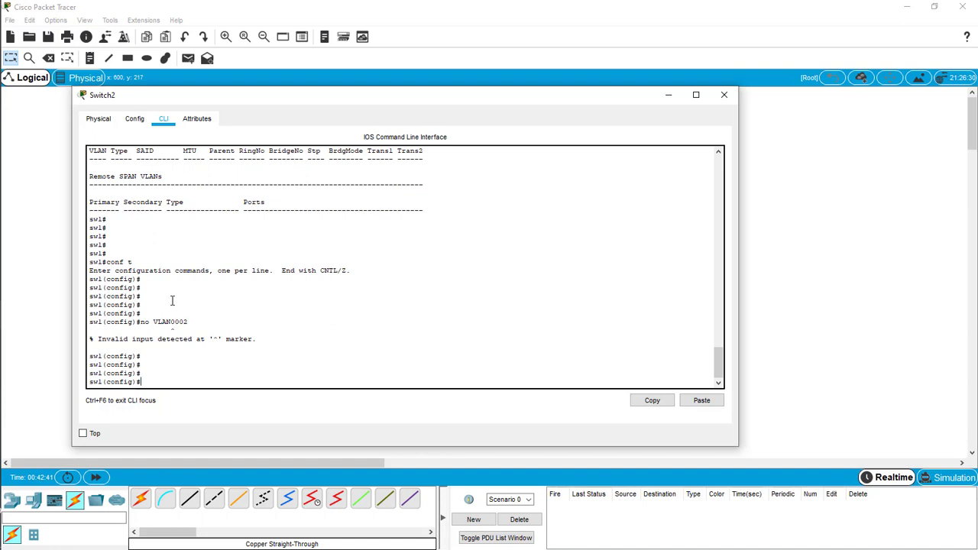
{"action": "type", "text": "no vla"}
{"action": "type", "text": "n"}
{"action": "type", "text": " 2"}
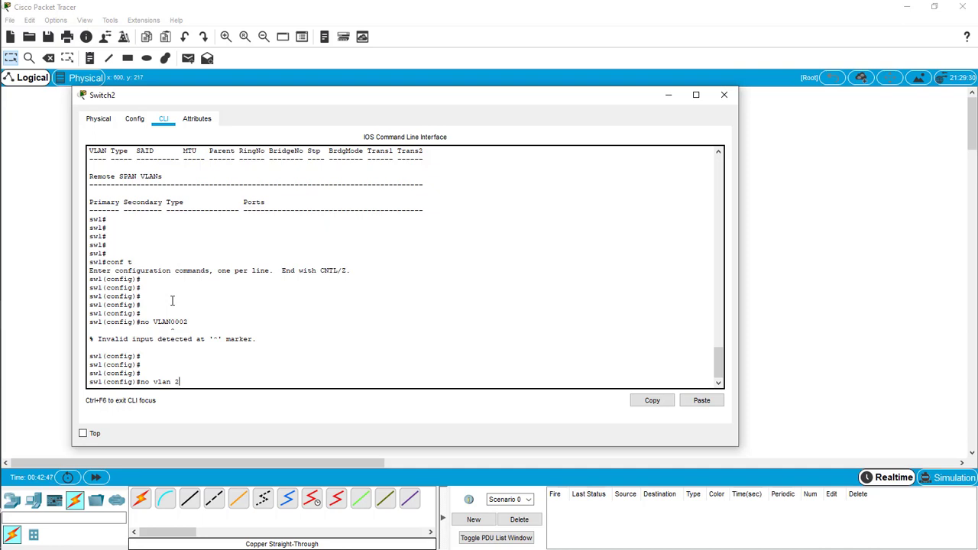
{"action": "key", "text": "Return"}
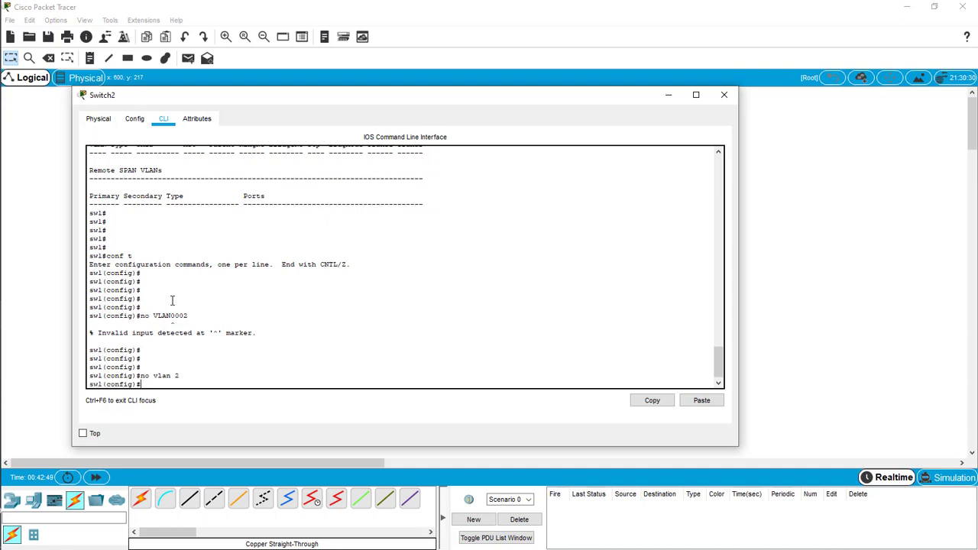
{"action": "key", "text": "Return"}
{"action": "key", "text": "Return"}
{"action": "key", "text": "Return"}
{"action": "key", "text": "Return"}
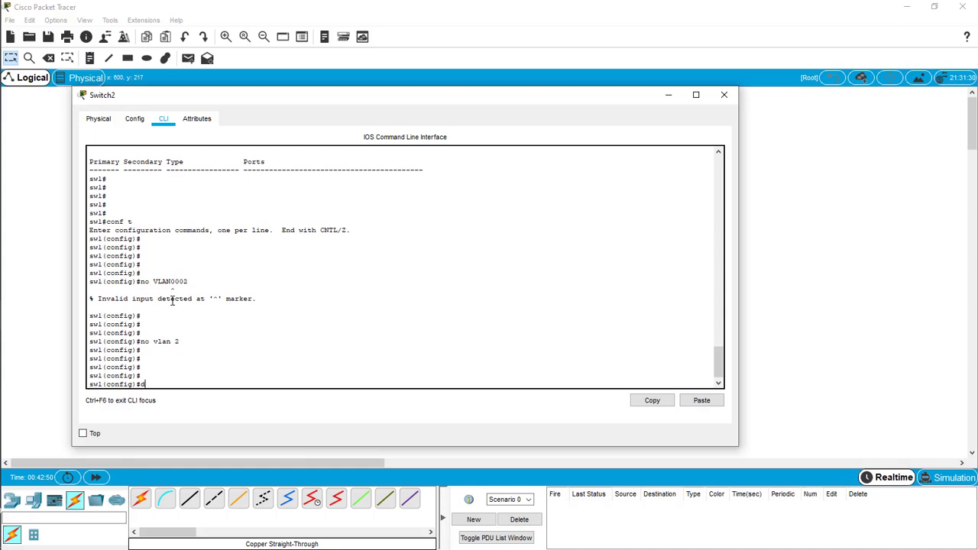
Step: Type 'do sh v' to list the VLANs and confirm VLAN 2 is gone
{"action": "type", "text": "do"}
{"action": "type", "text": " sh"}
{"action": "type", "text": " vl"}
{"action": "key", "text": "Return"}
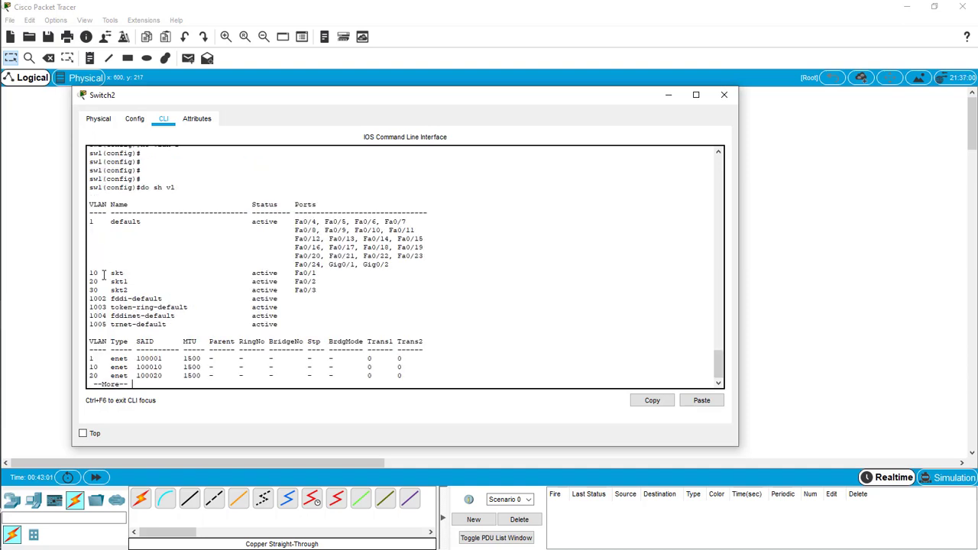